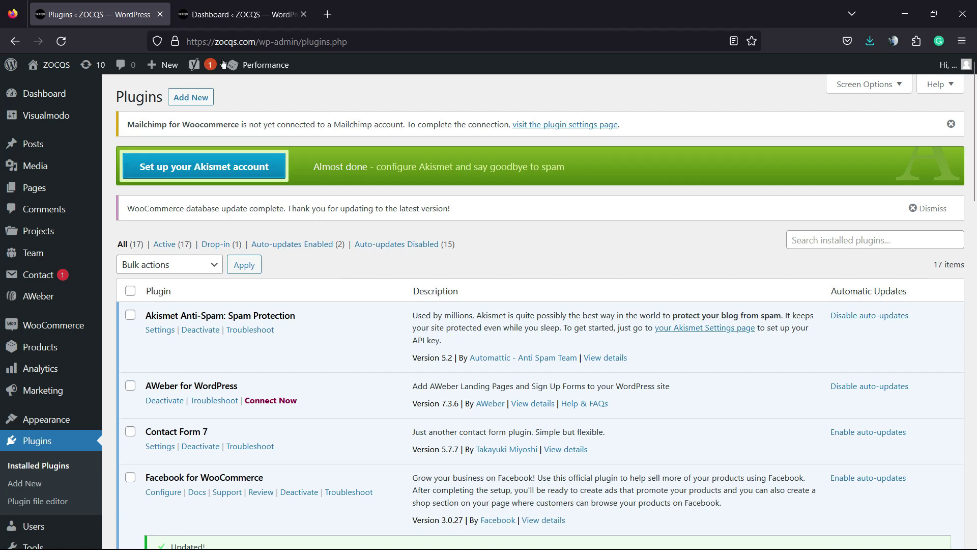
- Switch to the WordPress Dashboard tab and look over the WooCommerce database update notice
left_click(230, 13)
scroll(169, 218, "down", 3)
scroll(146, 276, "up", 3)
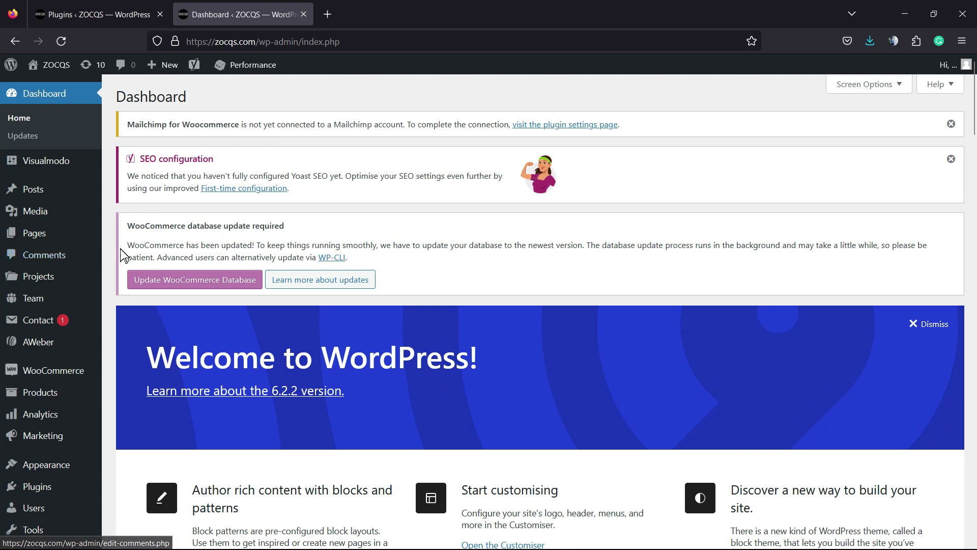
- Open the Advanced Button page from All Pages, read the critical error, and return to Plugins
mouse_move(61, 231)
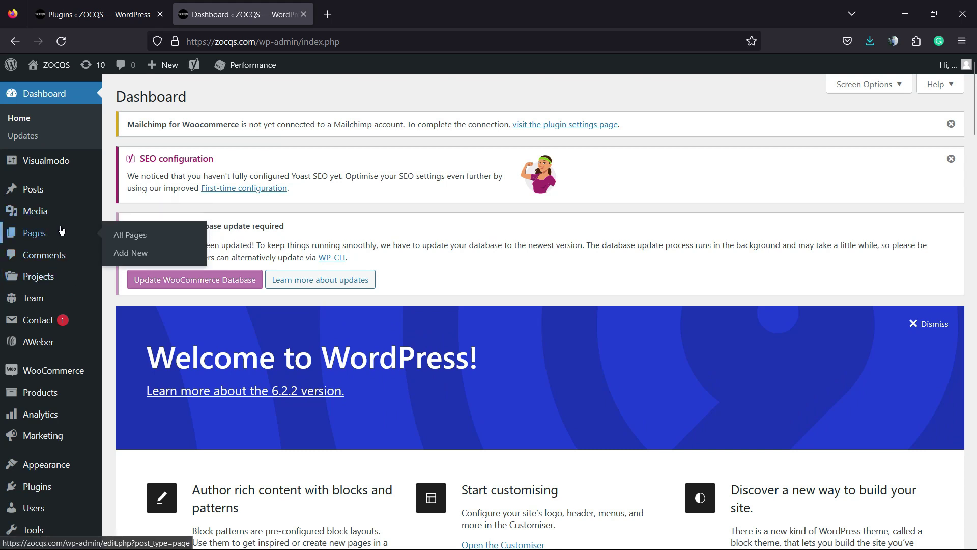
left_click(316, 277)
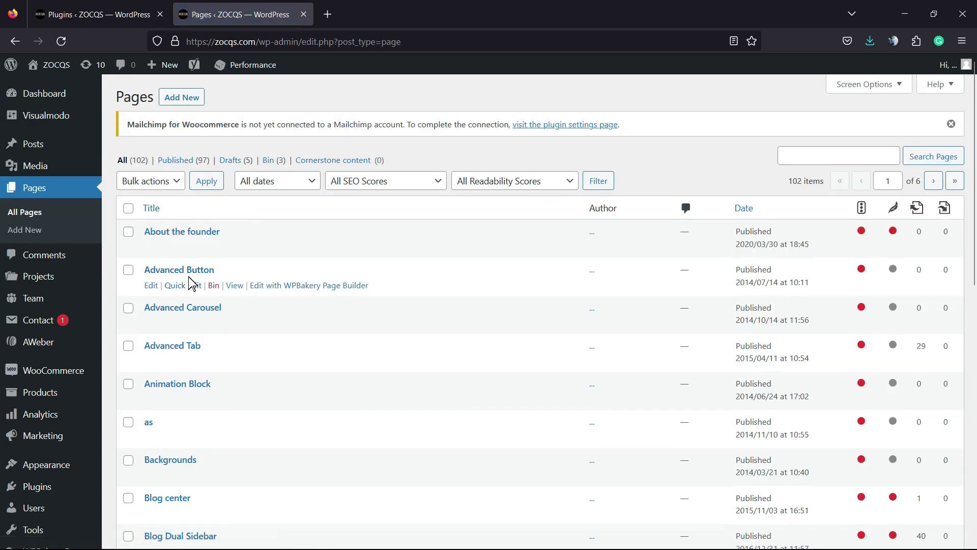
left_click(186, 270)
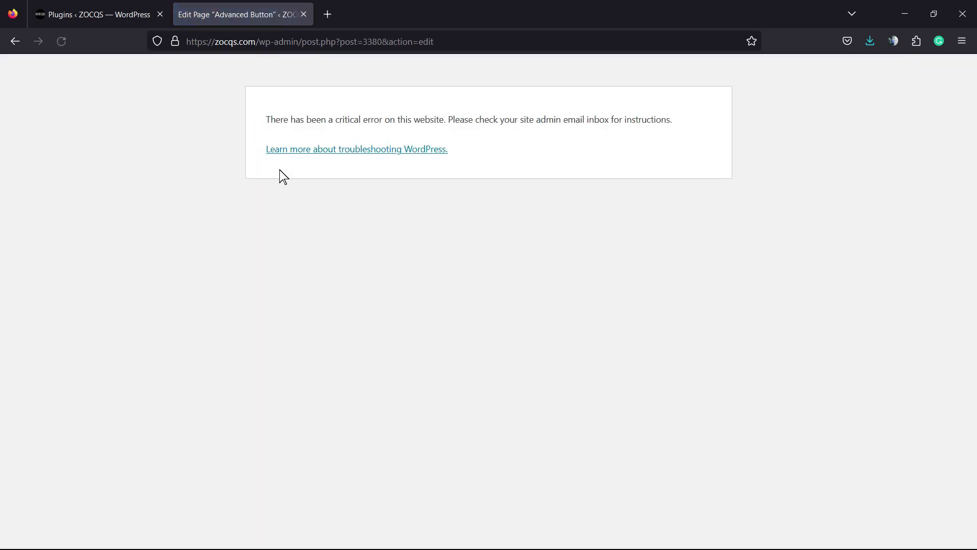
triple_click(276, 120)
left_click(365, 122)
triple_click(364, 122)
left_click(111, 6)
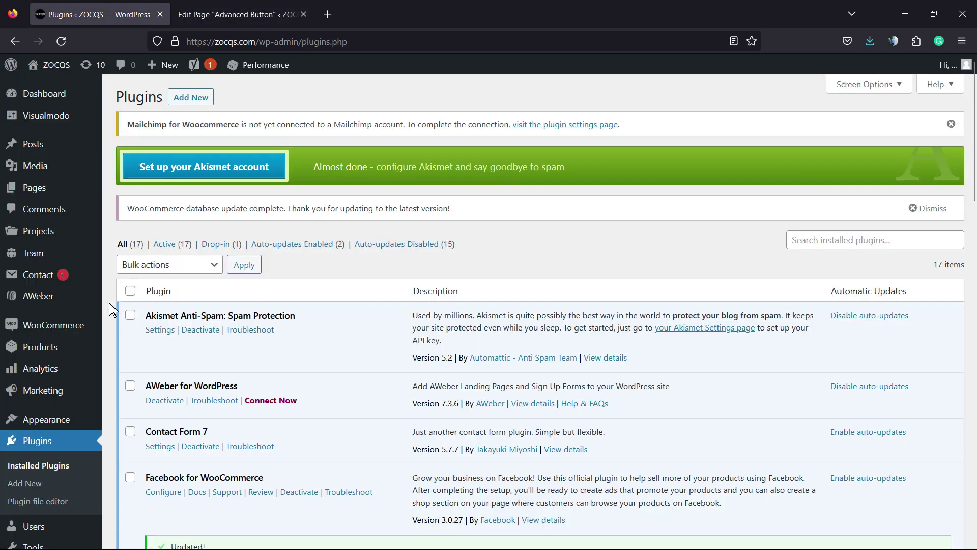
scroll(109, 303, "down", 3)
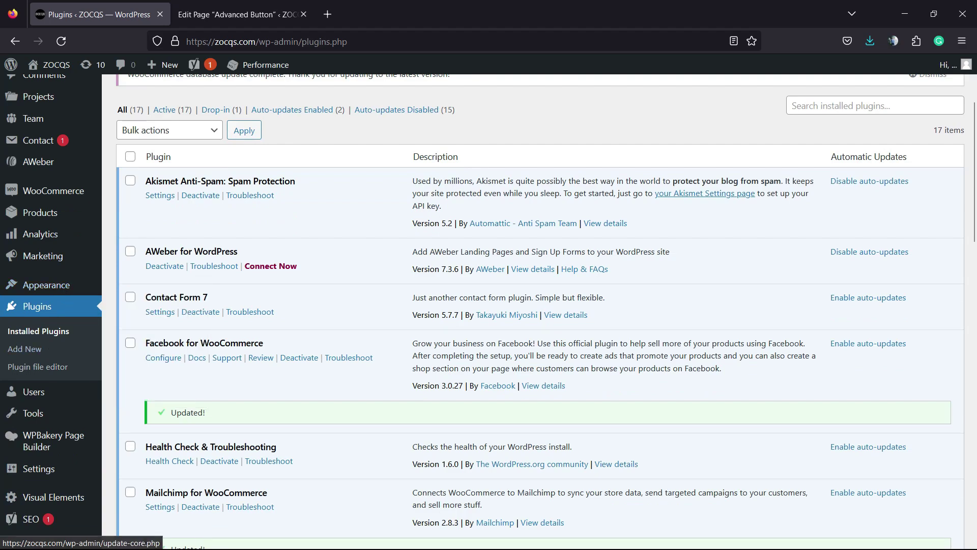
scroll(287, 259, "down", 9)
scroll(287, 272, "down", 5)
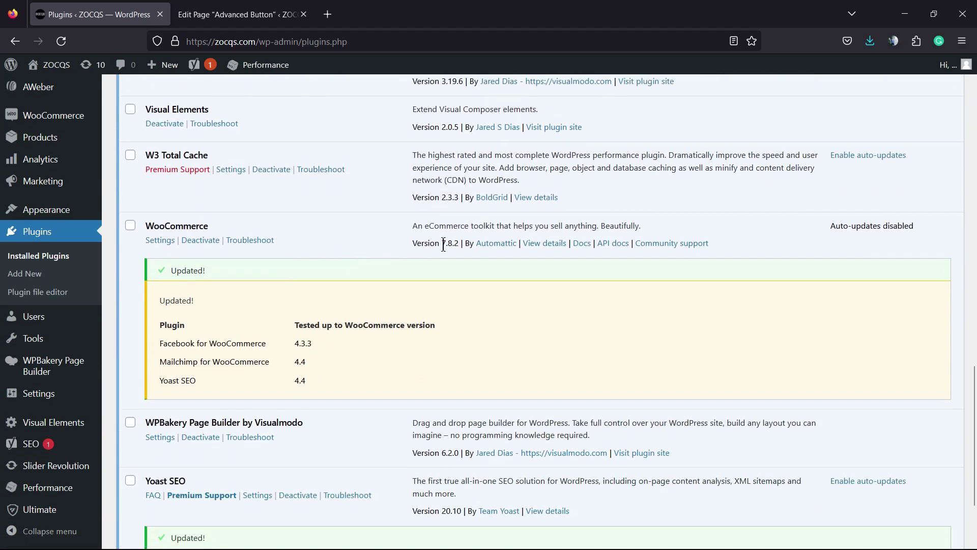
double_click(444, 244)
scroll(371, 275, "down", 2)
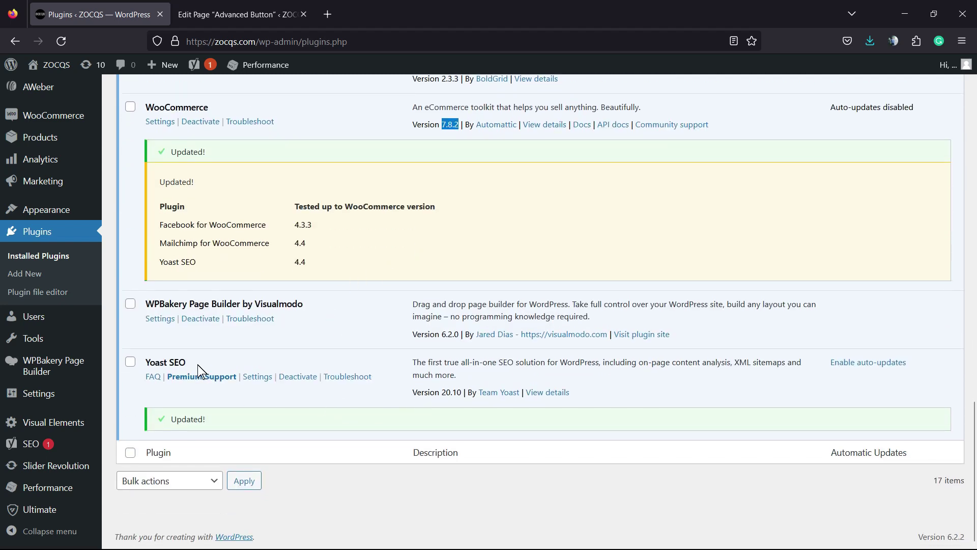
double_click(182, 419)
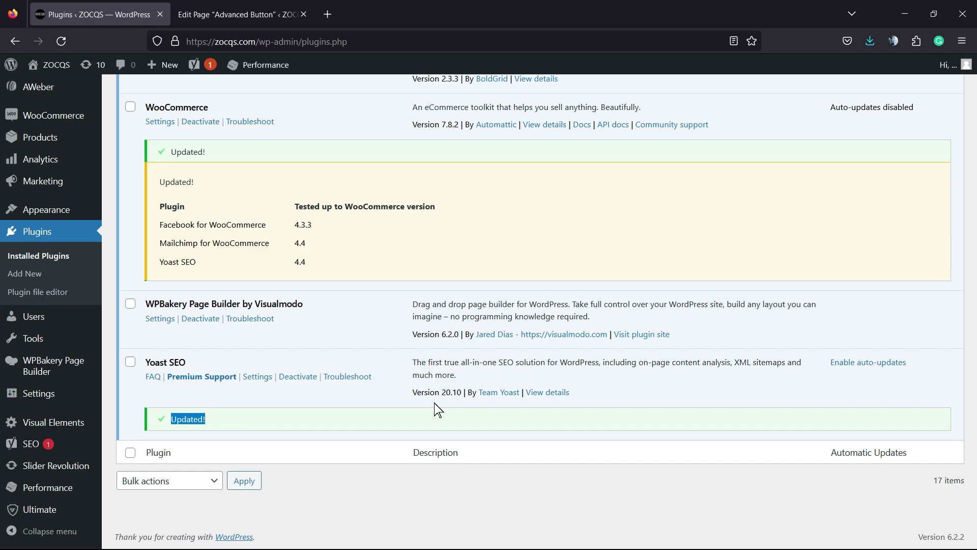
scroll(379, 395, "up", 7)
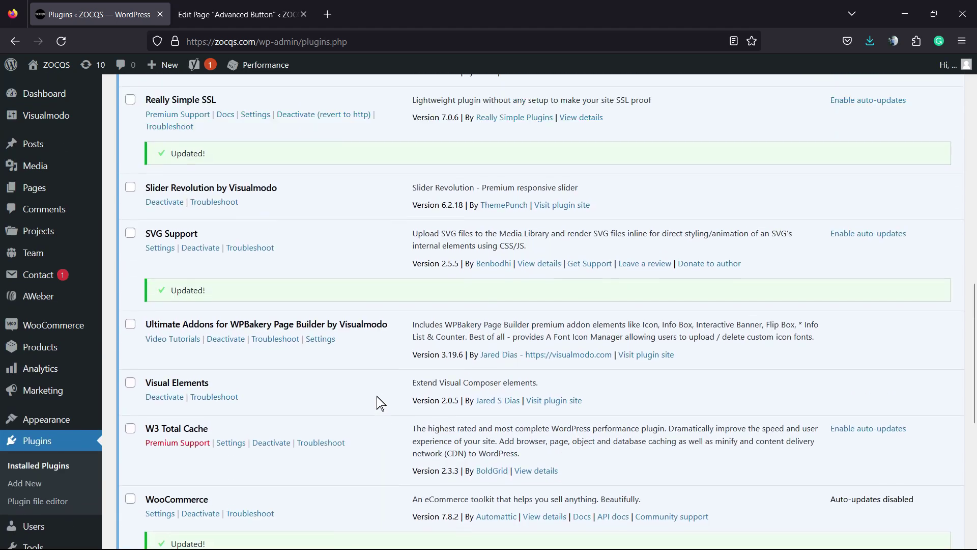
scroll(379, 403, "up", 10)
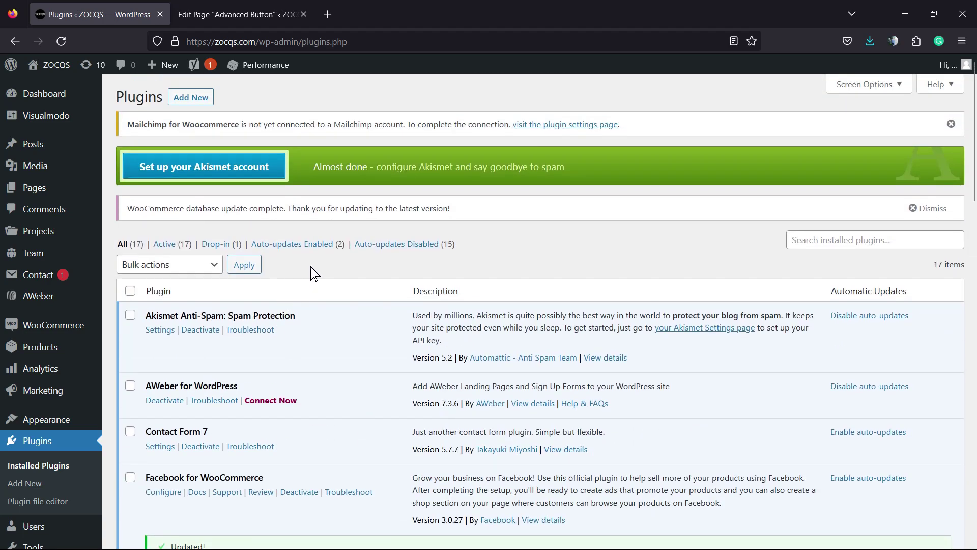
scroll(320, 265, "down", 6)
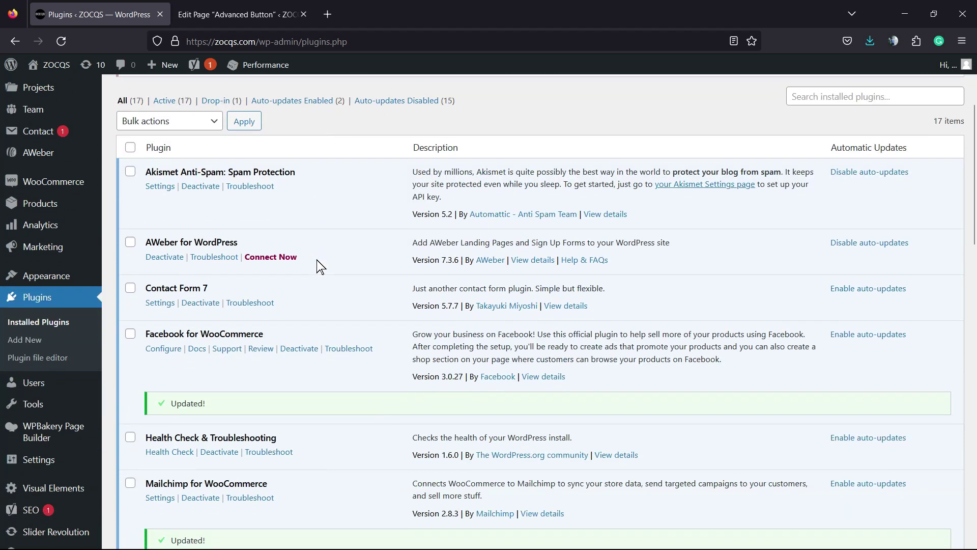
scroll(319, 264, "up", 6)
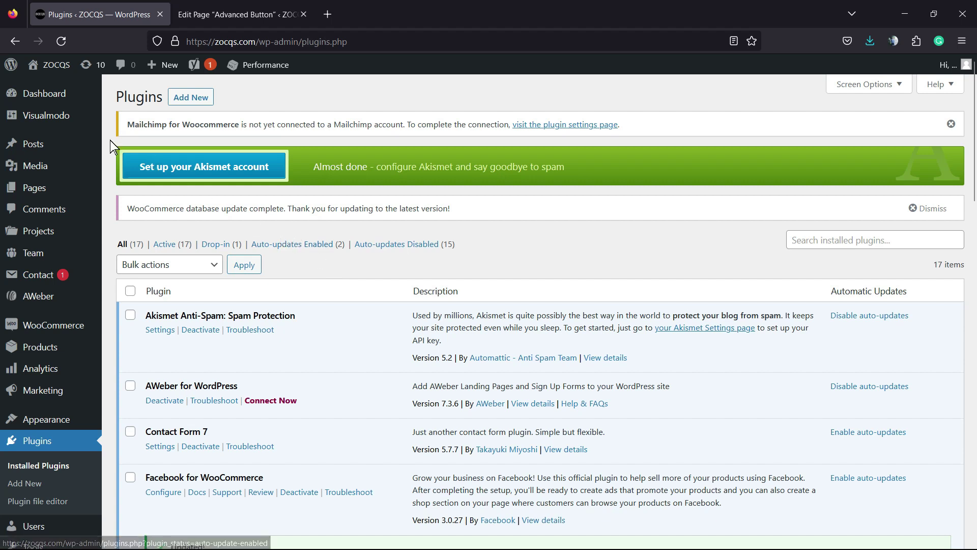
- Open Dashboard > Updates and review the ten themes with newer versions available
mouse_move(46, 103)
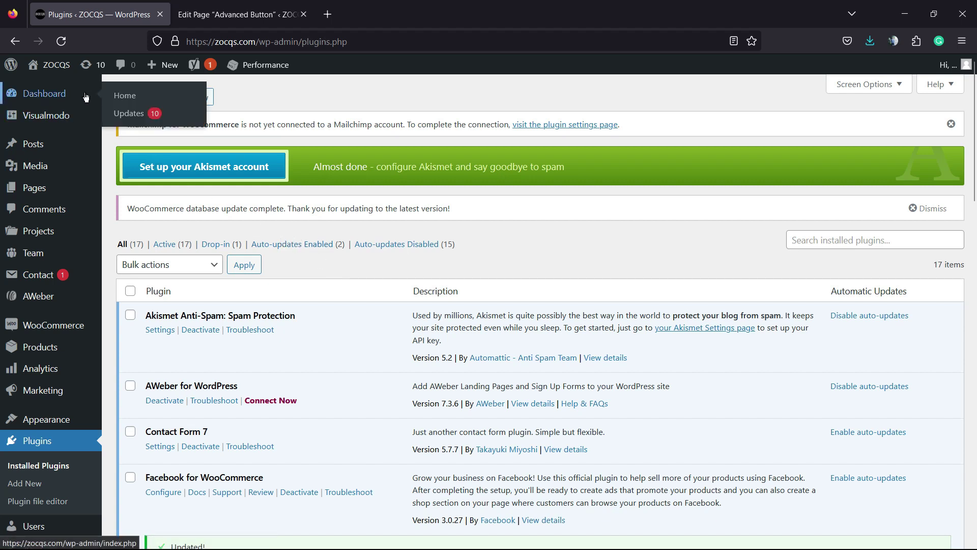
left_click(130, 114)
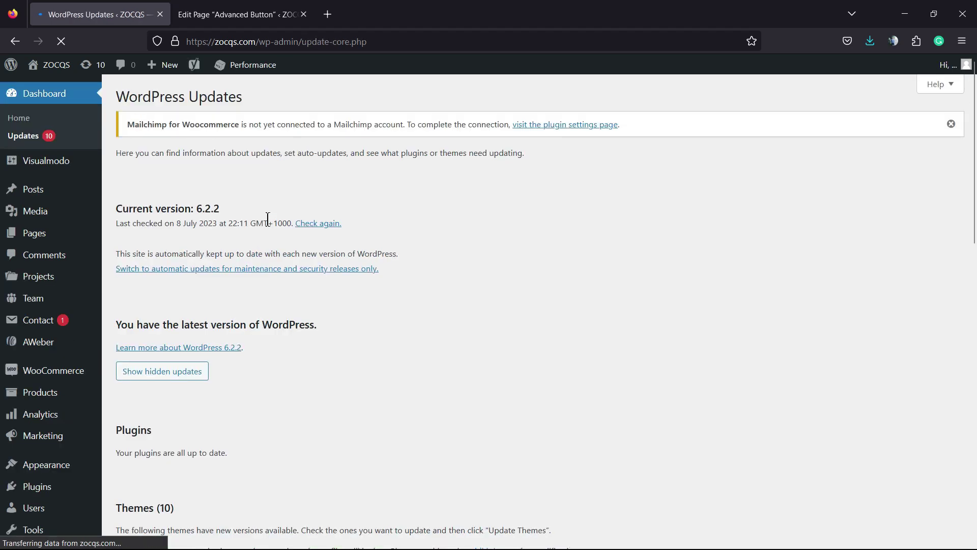
scroll(274, 245, "down", 6)
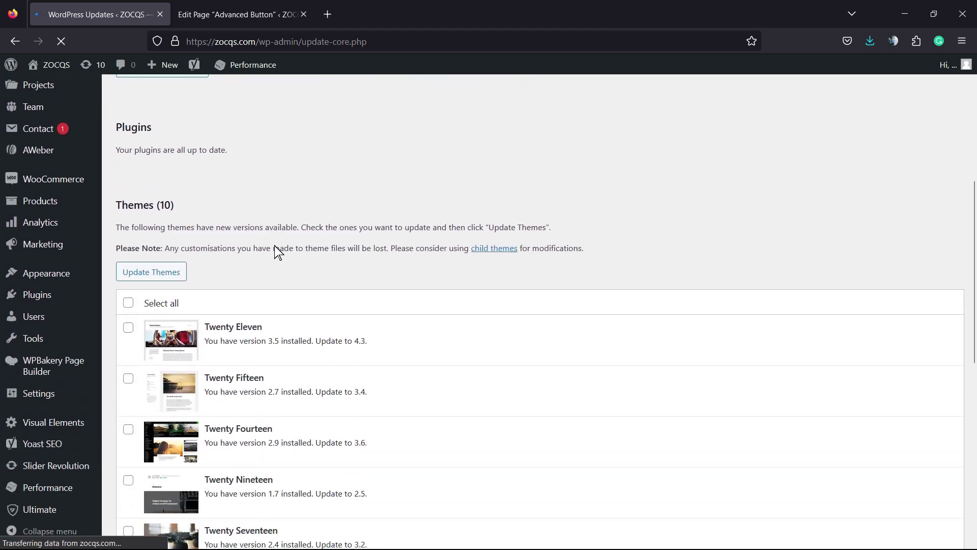
scroll(273, 245, "down", 9)
scroll(284, 294, "up", 9)
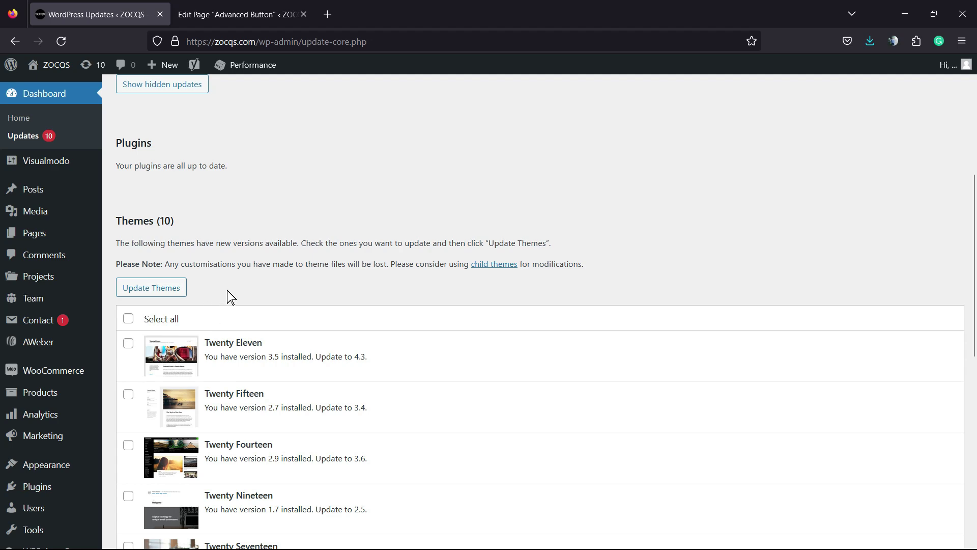
scroll(227, 294, "down", 5)
scroll(129, 308, "down", 4)
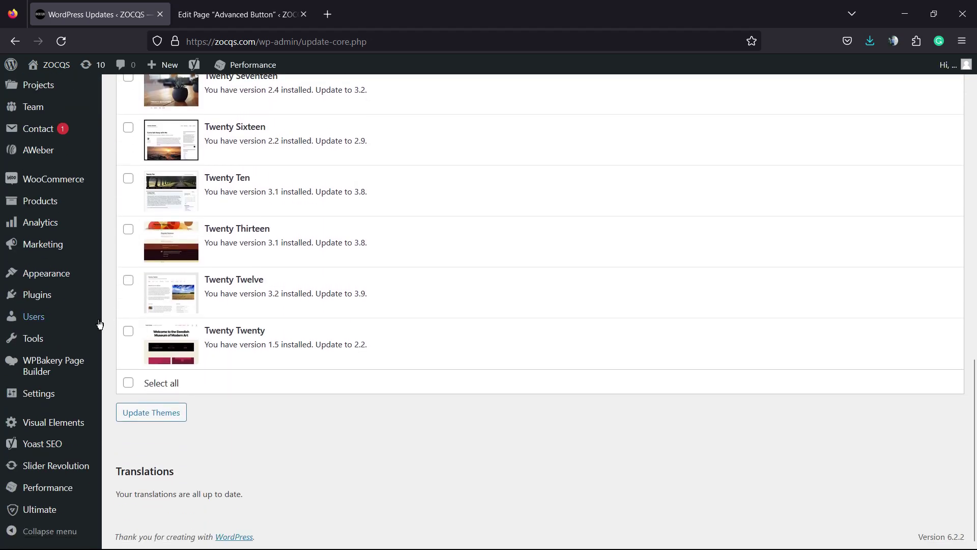
scroll(127, 319, "up", 3)
mouse_move(86, 368)
scroll(84, 356, "up", 5)
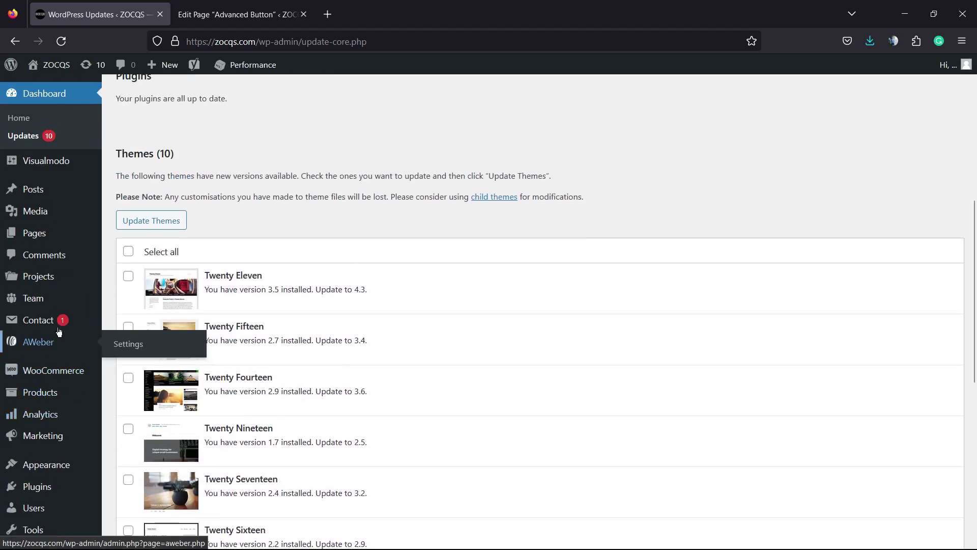
mouse_move(54, 331)
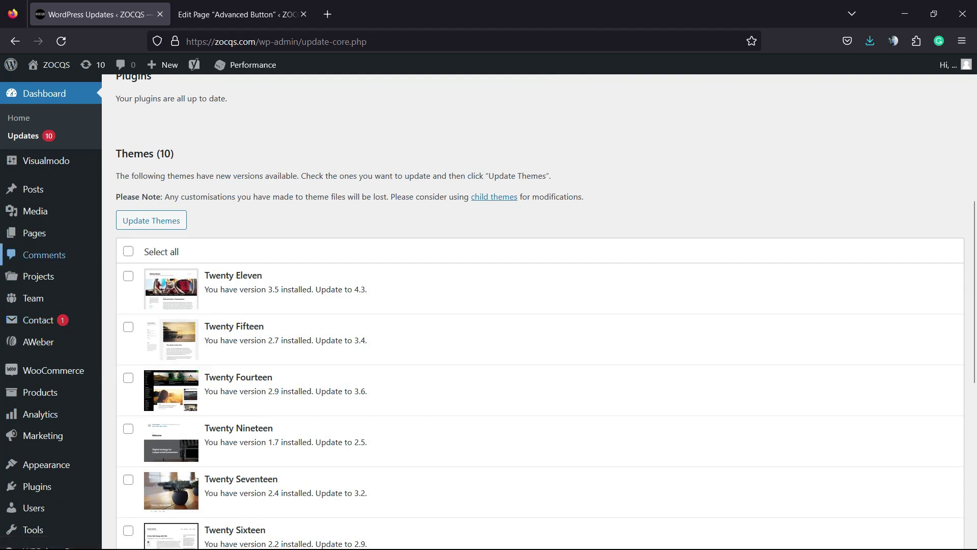
scroll(51, 305, "down", 1)
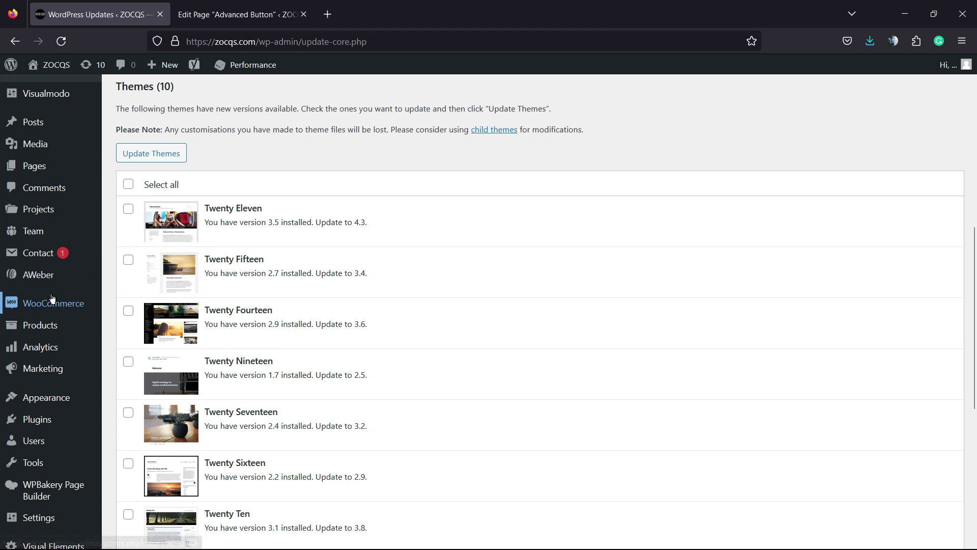
scroll(51, 303, "down", 1)
- Reload the admin and view the 17 installed plugins under the WooCommerce update notice
mouse_move(27, 304)
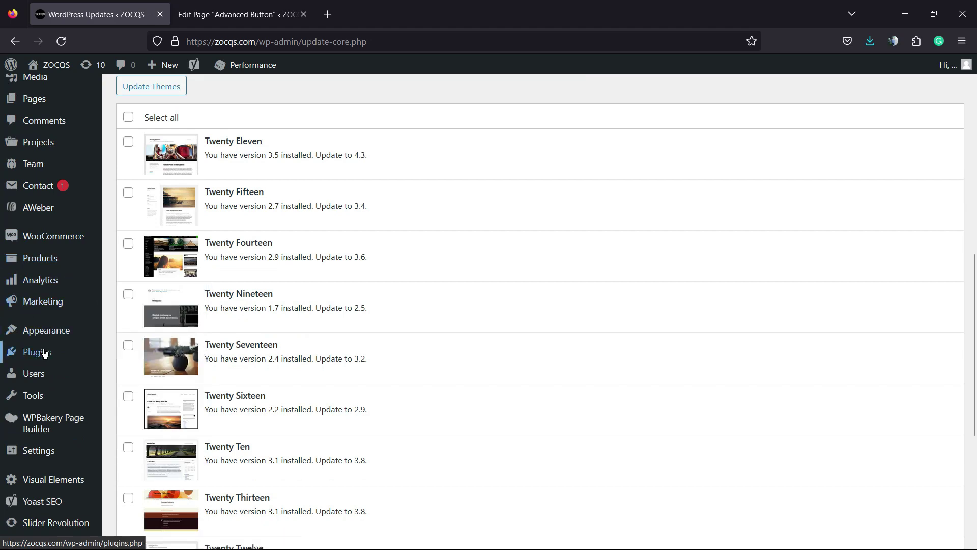
key("F5")
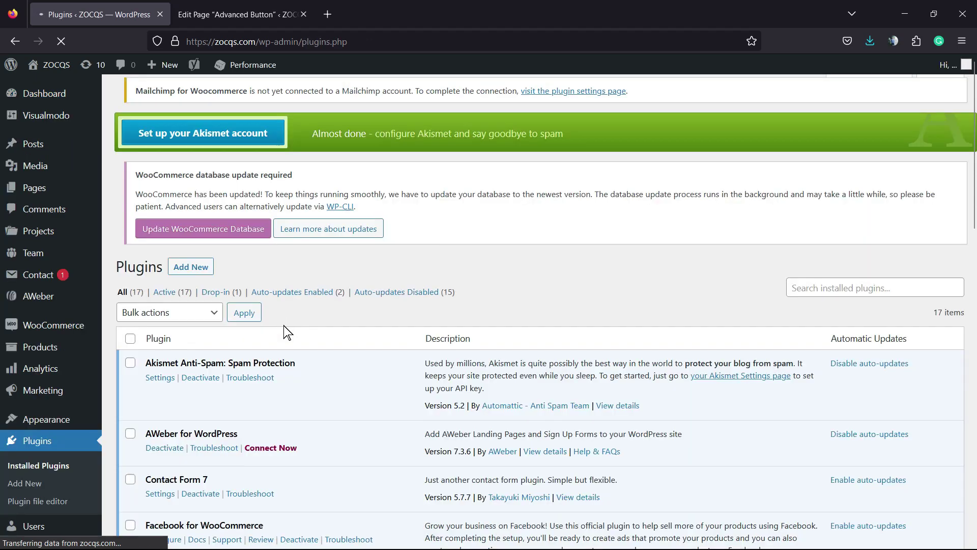
scroll(108, 288, "down", 3)
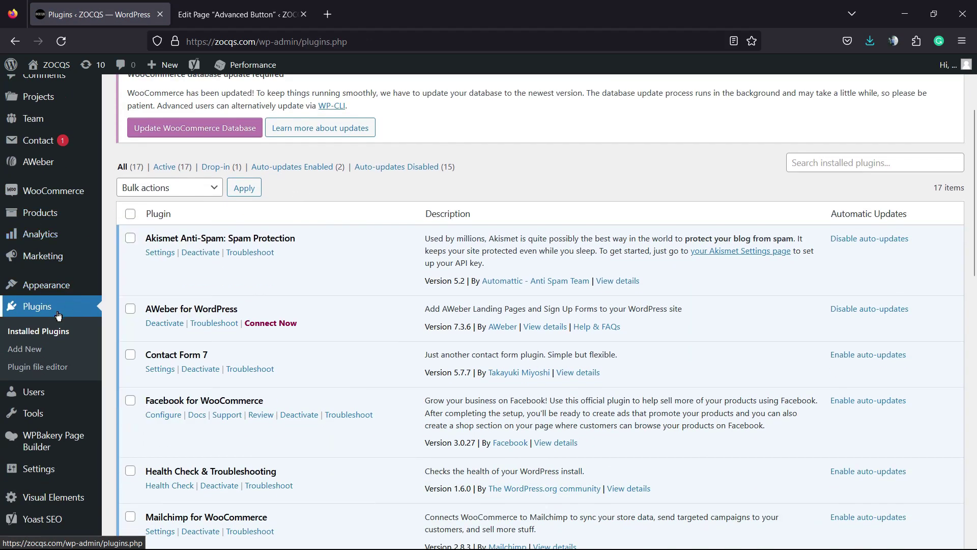
mouse_move(55, 414)
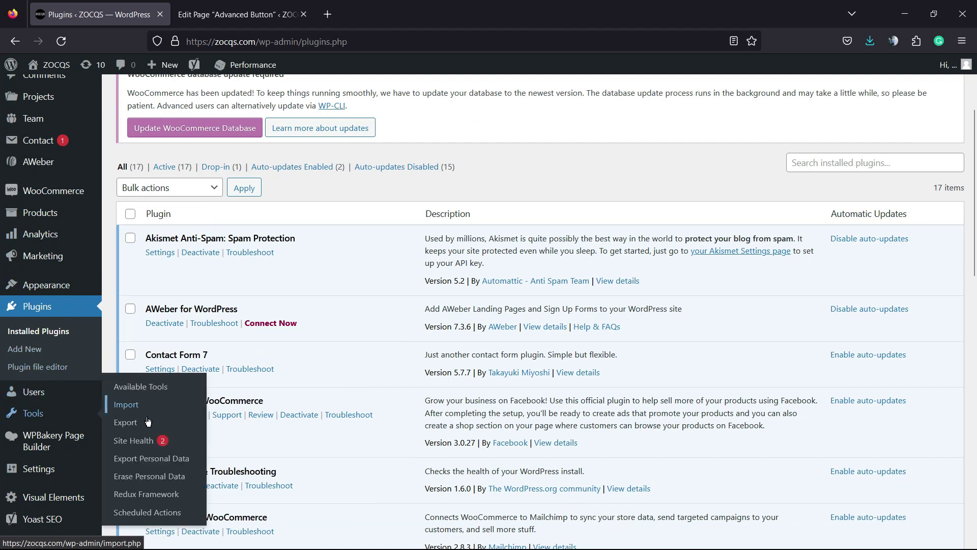
- Open Tools > Site Health and read the status showing one critical issue
left_click(147, 446)
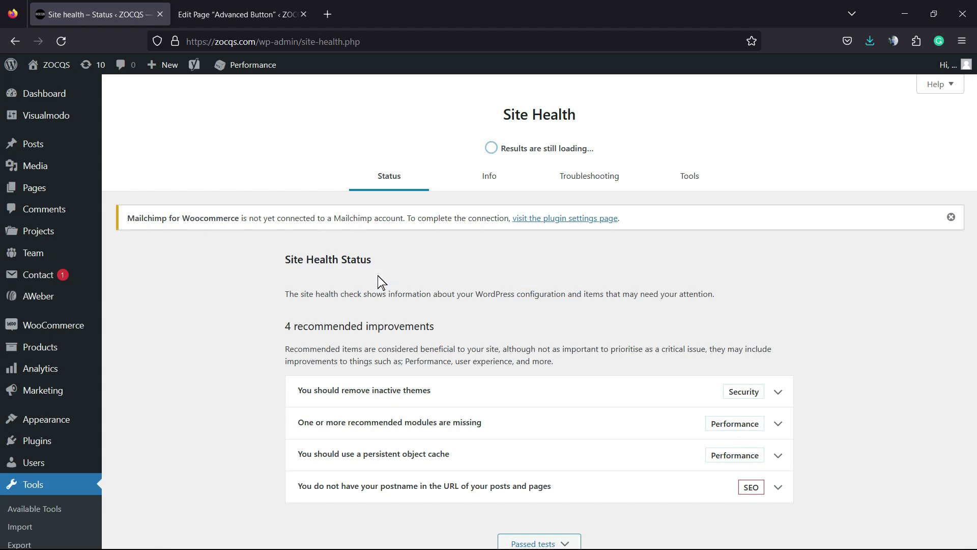
scroll(383, 280, "down", 1)
scroll(381, 273, "up", 1)
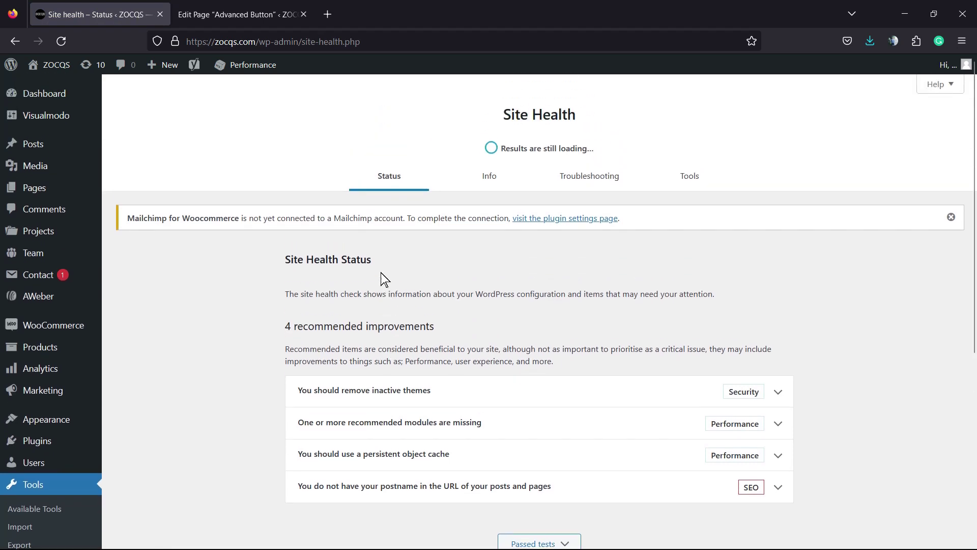
triple_click(294, 253)
triple_click(312, 285)
double_click(313, 285)
- Expand the missing-modules recommendation listing imagick and zip as not installed
scroll(346, 302, "down", 2)
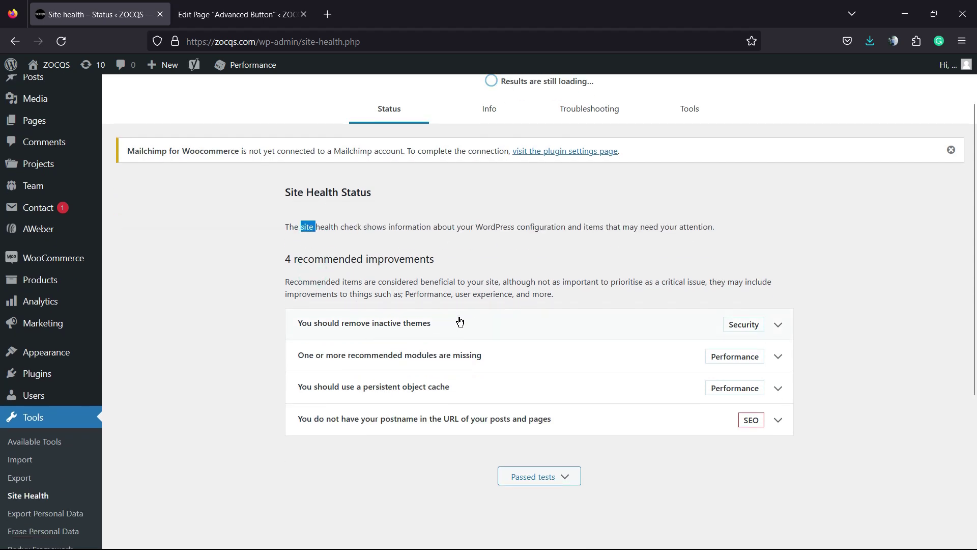
scroll(459, 320, "down", 2)
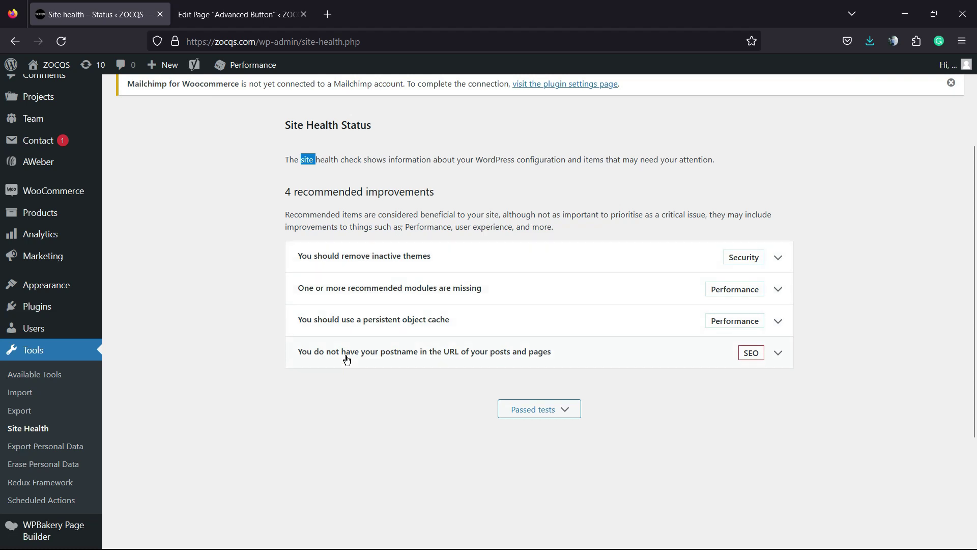
left_click(374, 290)
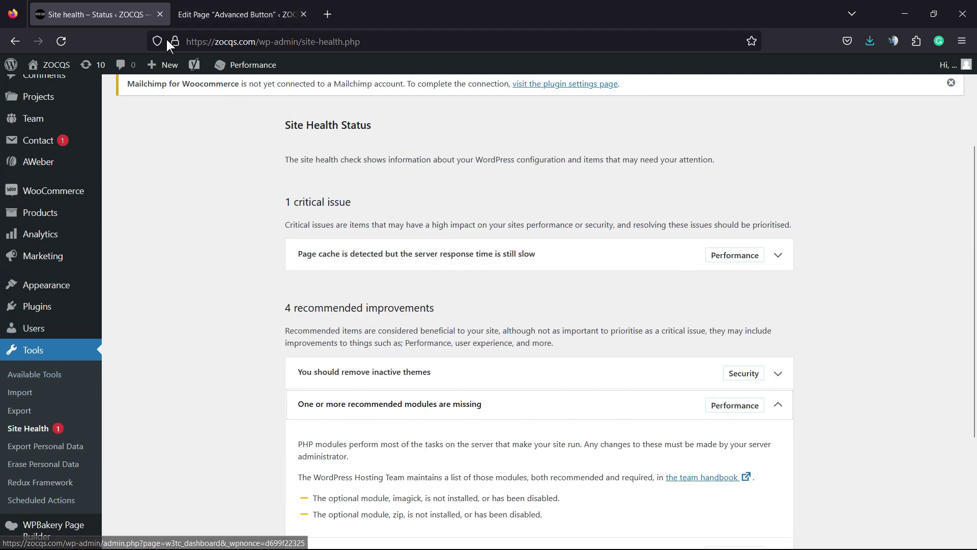
scroll(76, 315, "down", 3)
scroll(75, 315, "up", 1)
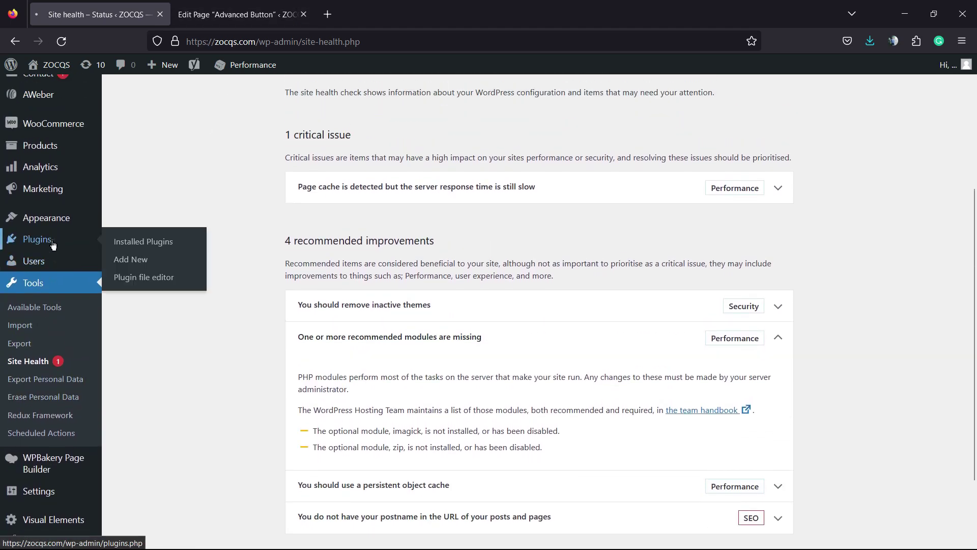
left_click(52, 239)
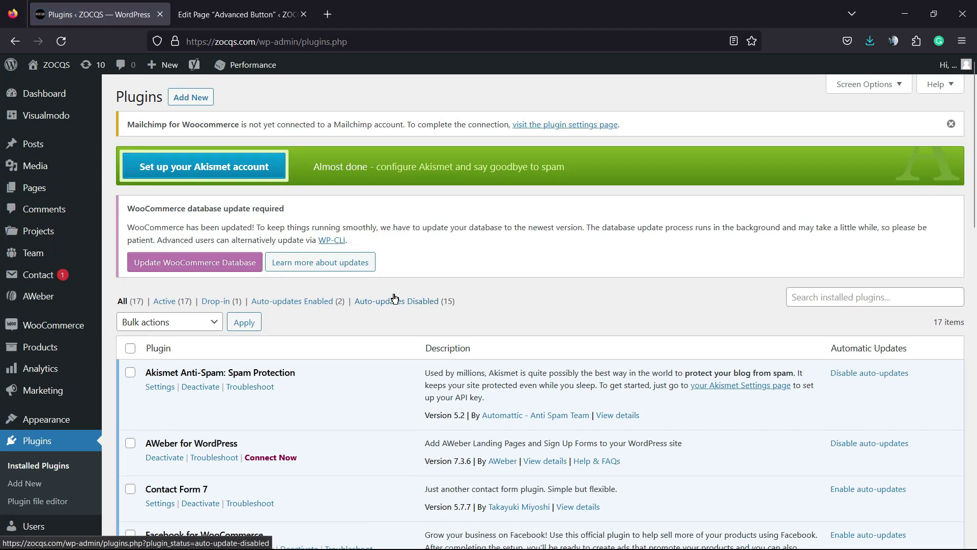
- Deactivate Visual Elements, then delete it and confirm, leaving 16 installed plugins
scroll(396, 301, "down", 12)
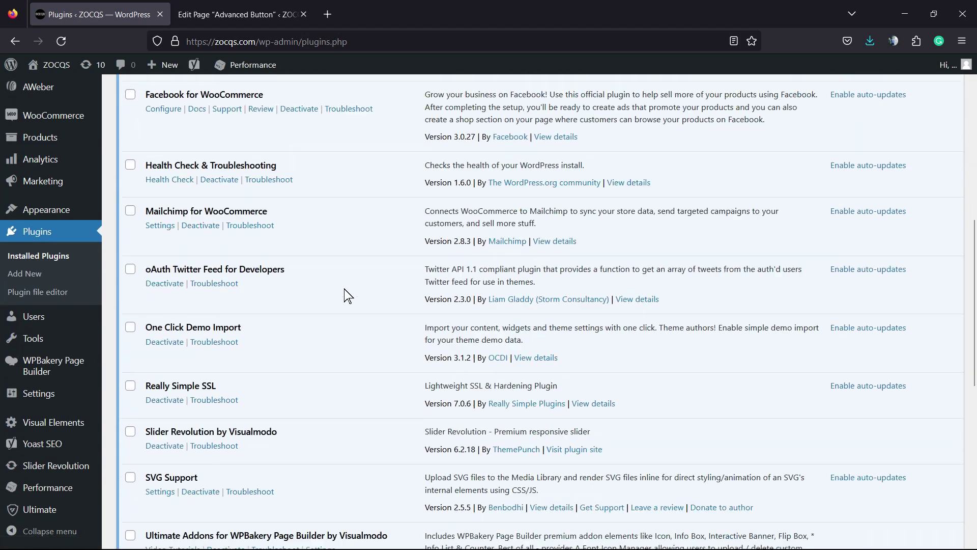
scroll(303, 283, "down", 5)
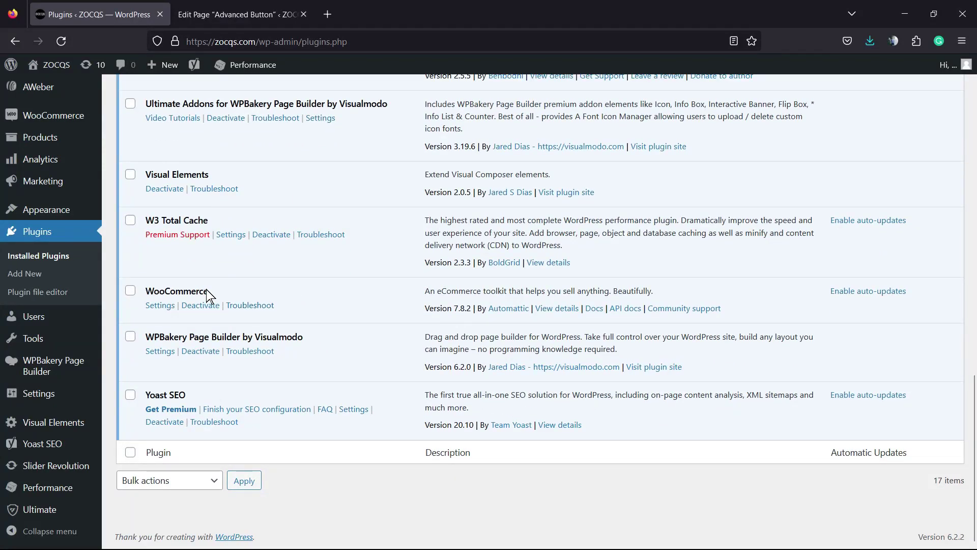
scroll(201, 281, "up", 3)
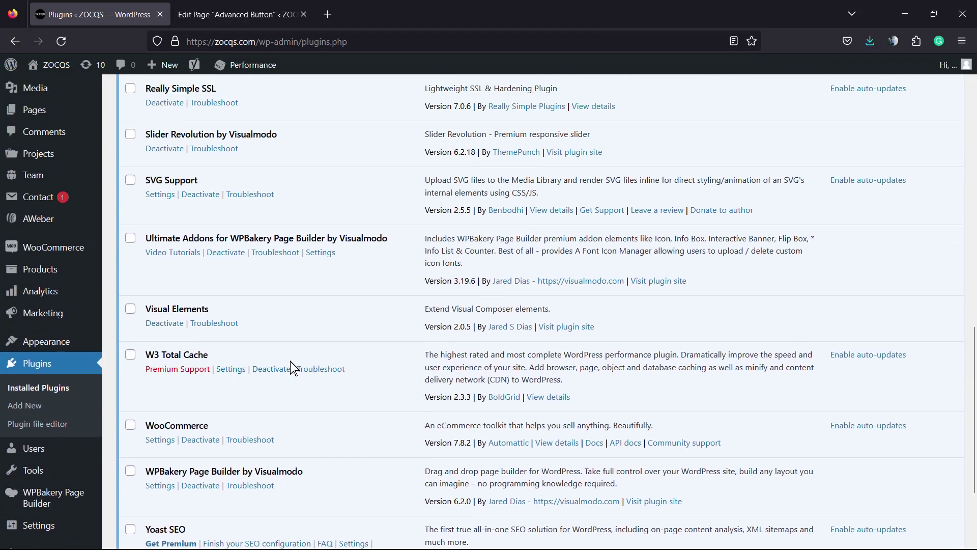
triple_click(173, 308)
left_click(165, 325)
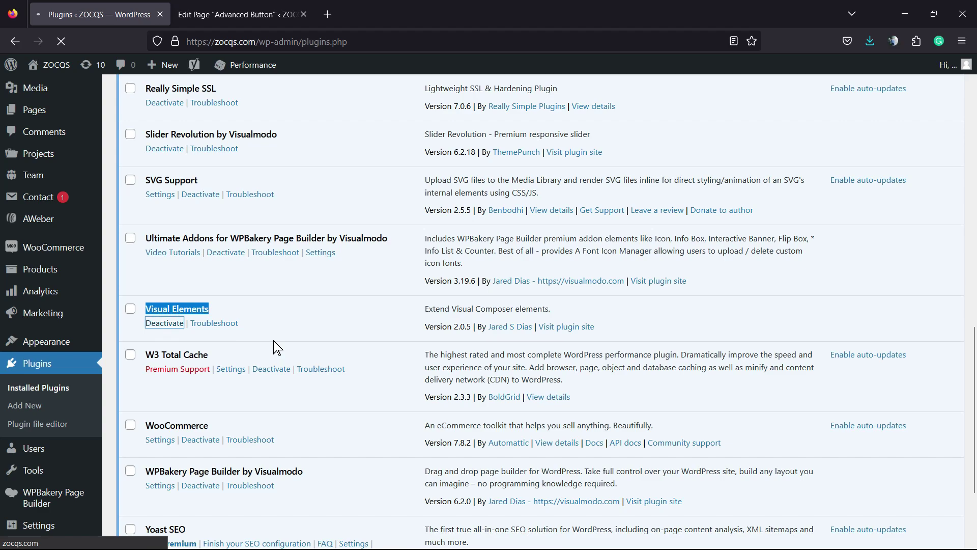
scroll(232, 286, "down", 7)
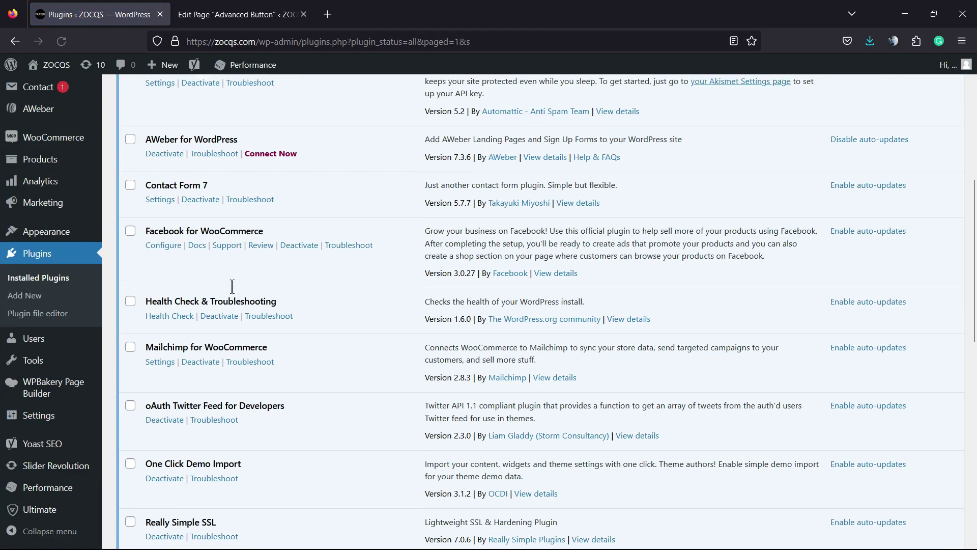
scroll(232, 286, "down", 8)
left_click(193, 357)
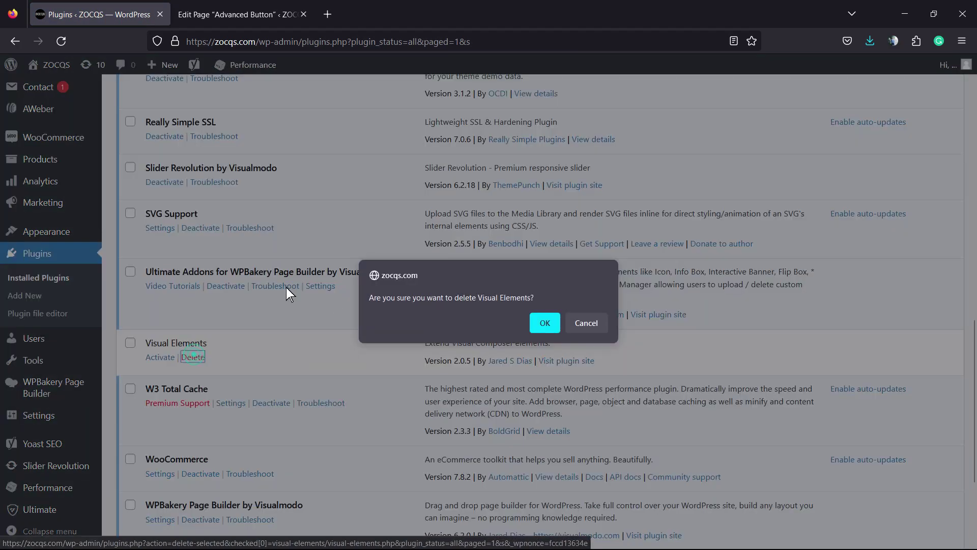
left_click(539, 323)
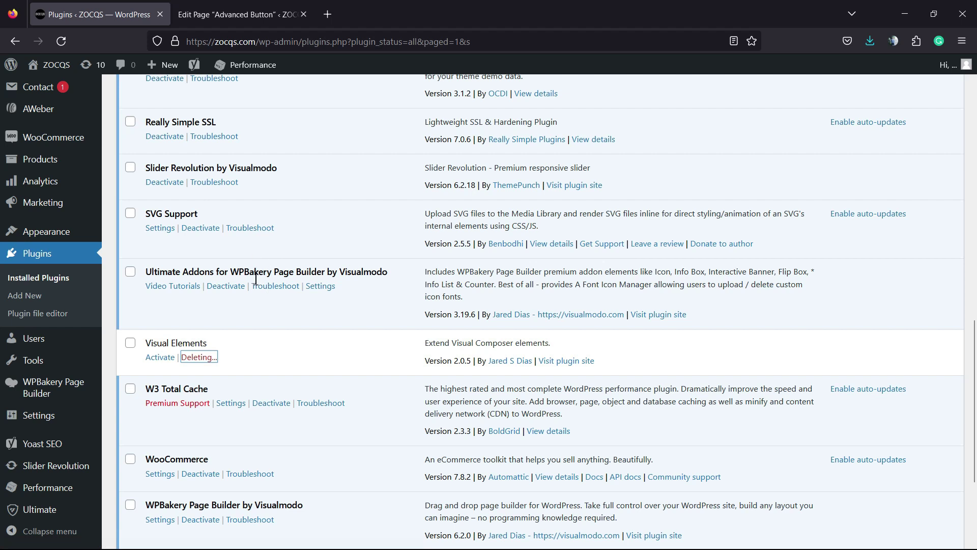
scroll(187, 323, "down", 3)
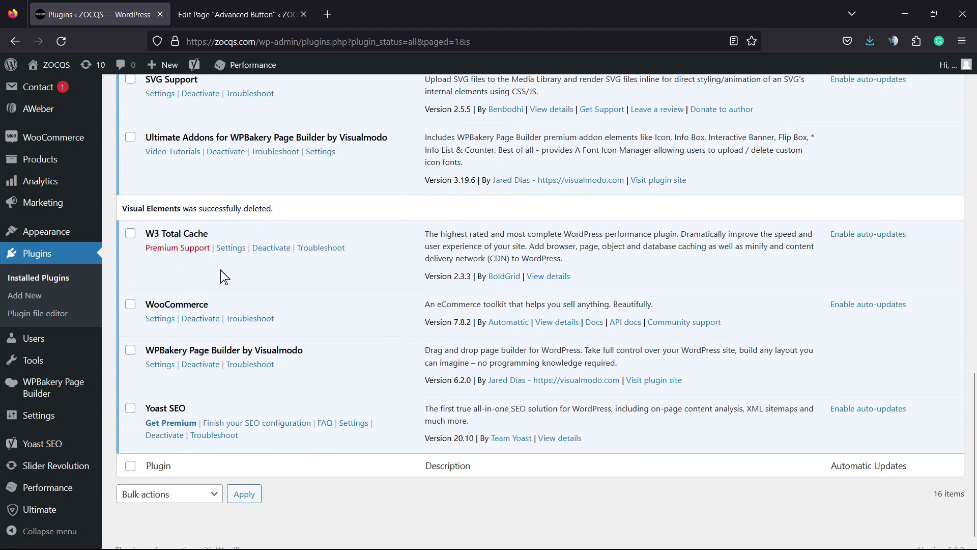
- Deactivate W3 Total Cache, Ultimate Addons for WPBakery Page Builder and Slider Revolution
left_click(271, 251)
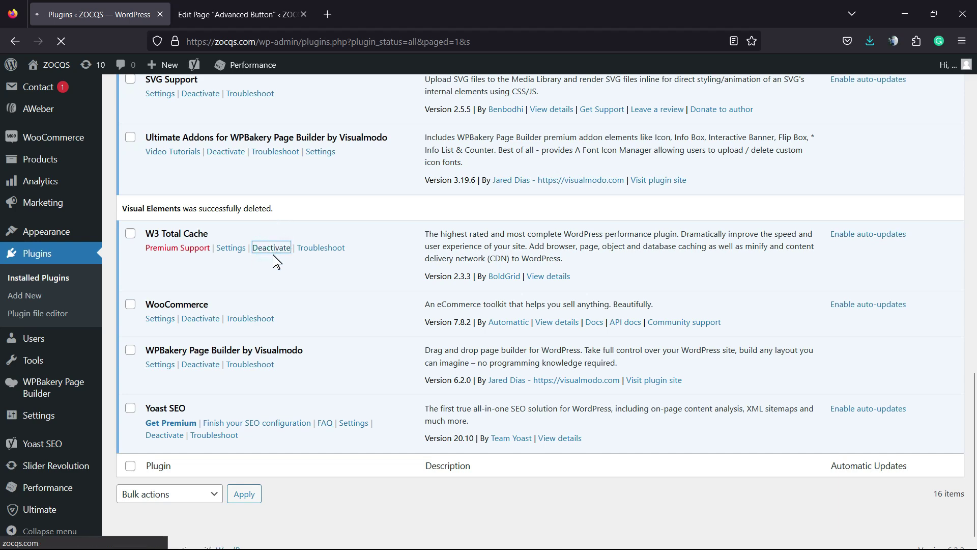
scroll(273, 260, "down", 15)
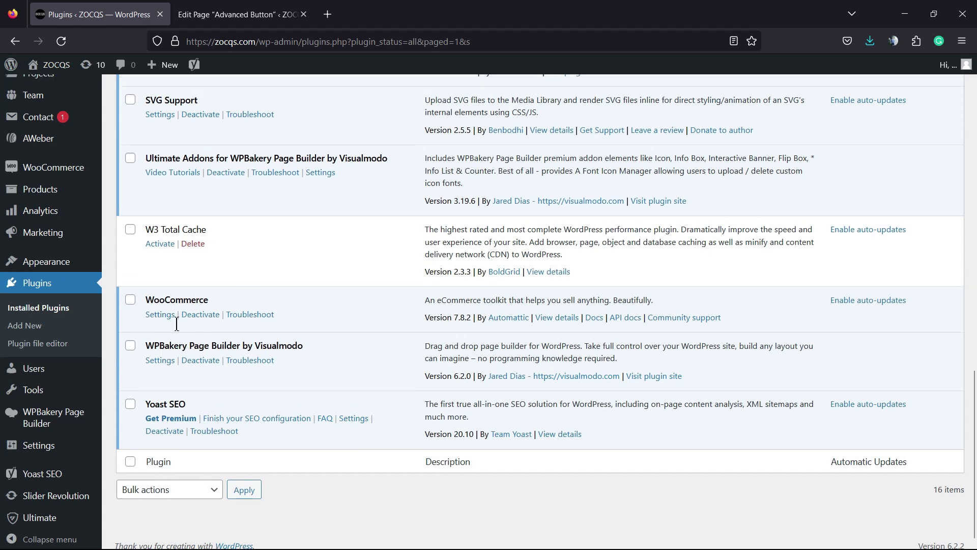
scroll(167, 327, "up", 3)
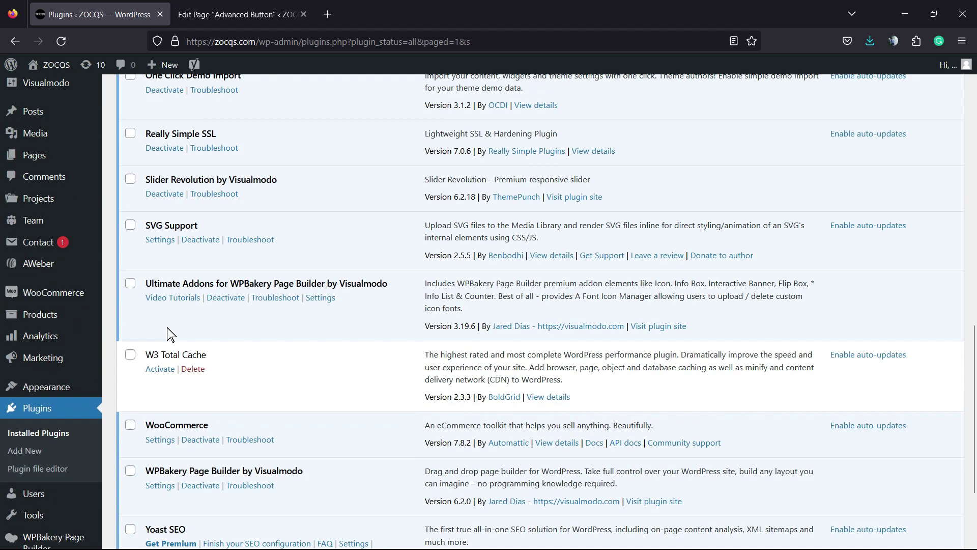
left_click(235, 297)
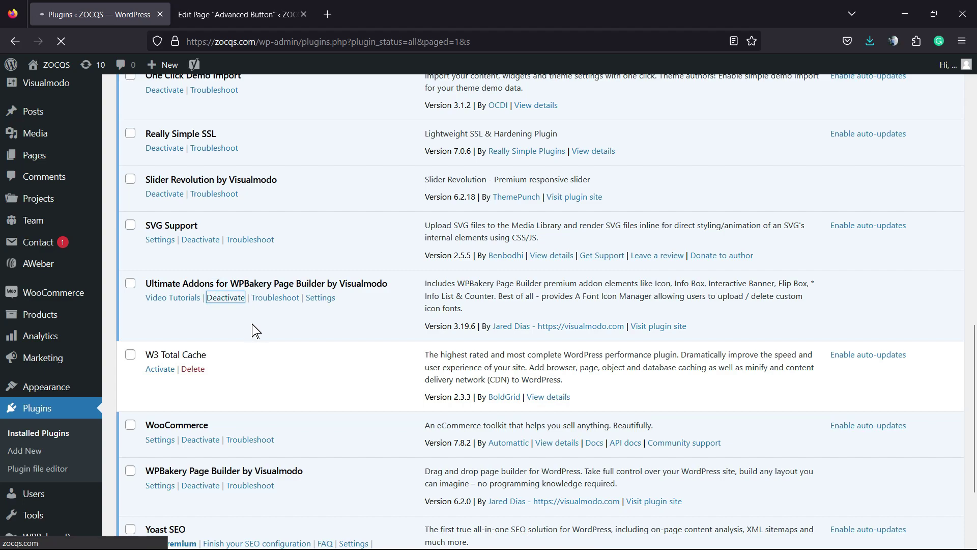
scroll(234, 356, "down", 12)
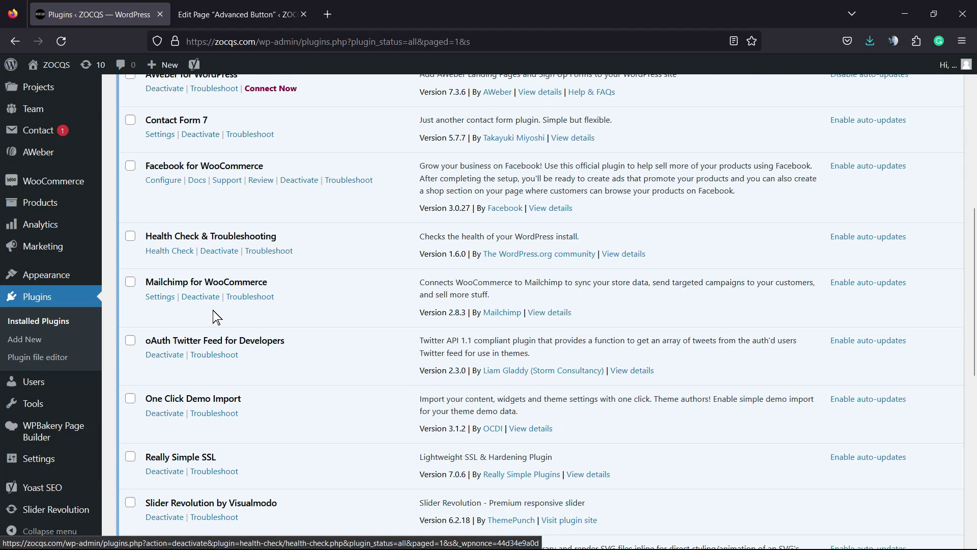
scroll(218, 309, "down", 1)
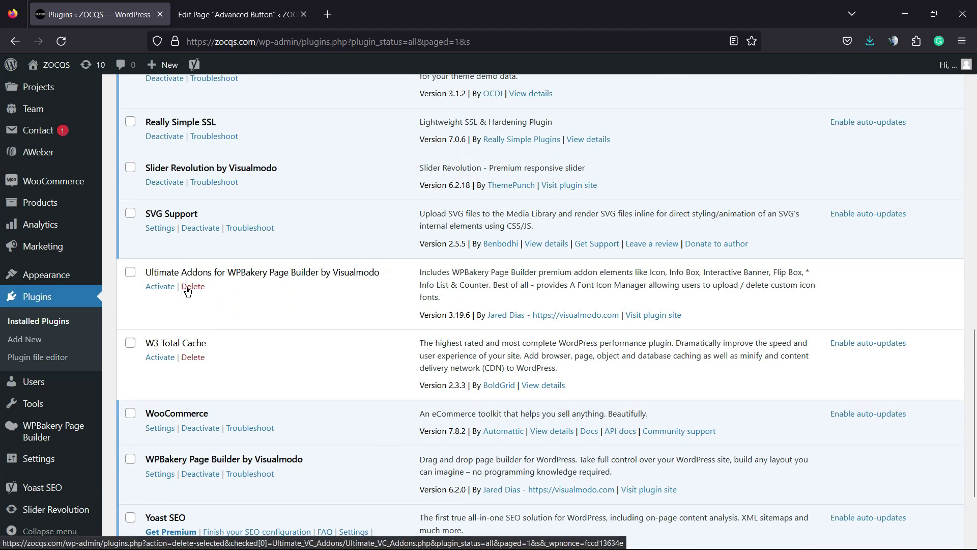
scroll(193, 291, "up", 3)
left_click(168, 250)
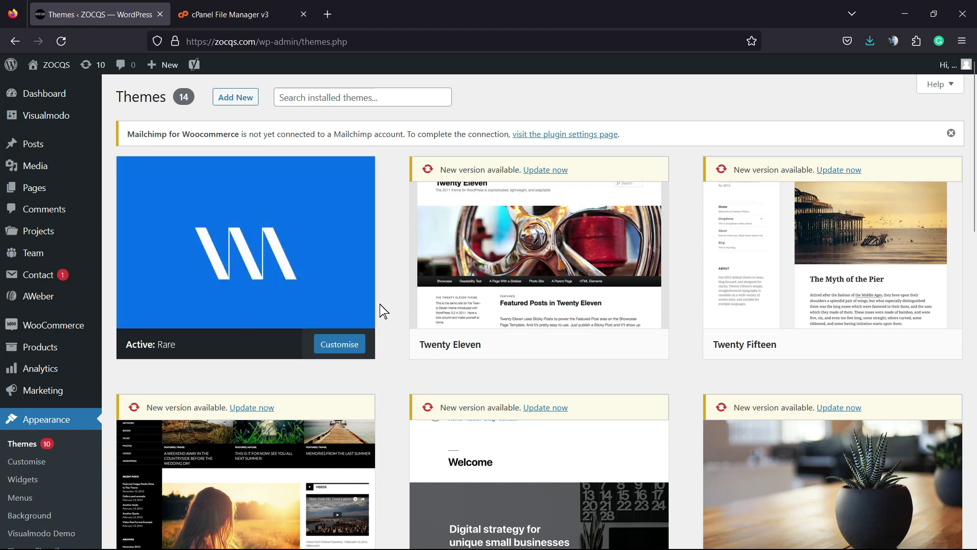
- Delete the Twenty Eleven theme from its details view and confirm
mouse_move(414, 299)
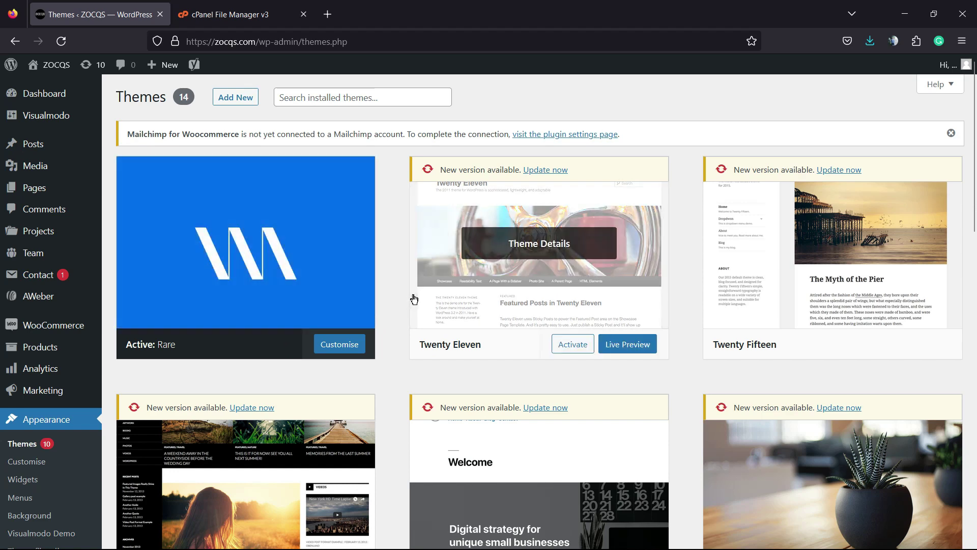
scroll(414, 299, "down", 12)
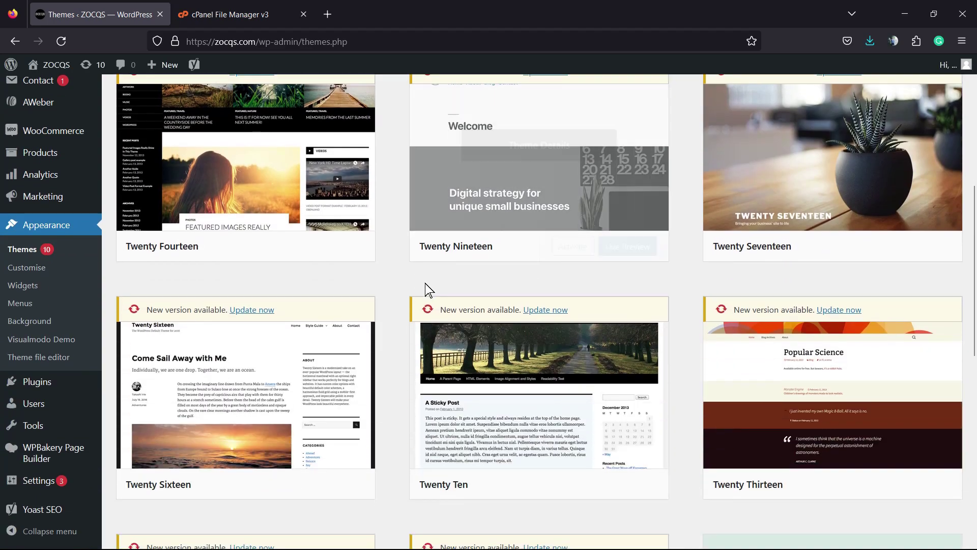
scroll(490, 256, "down", 6)
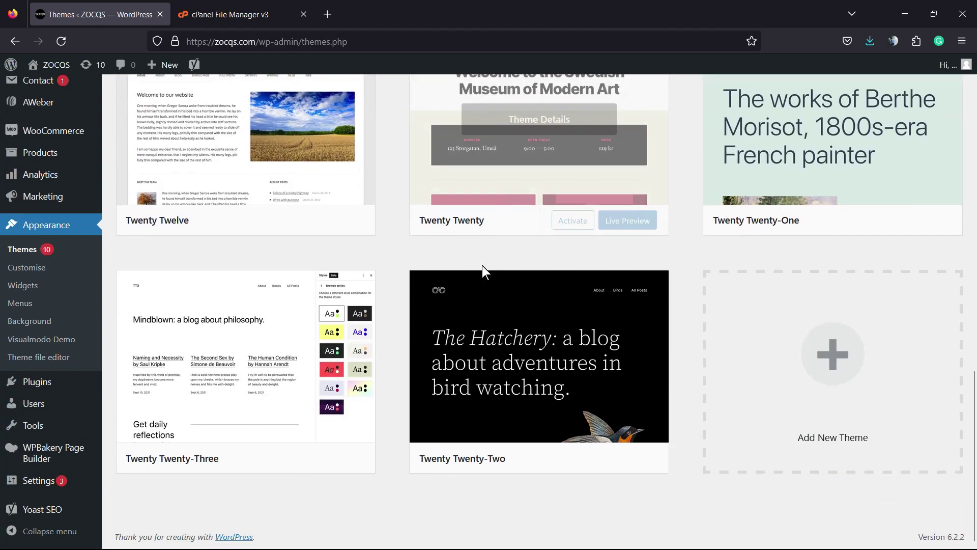
scroll(386, 320, "up", 6)
scroll(387, 316, "up", 12)
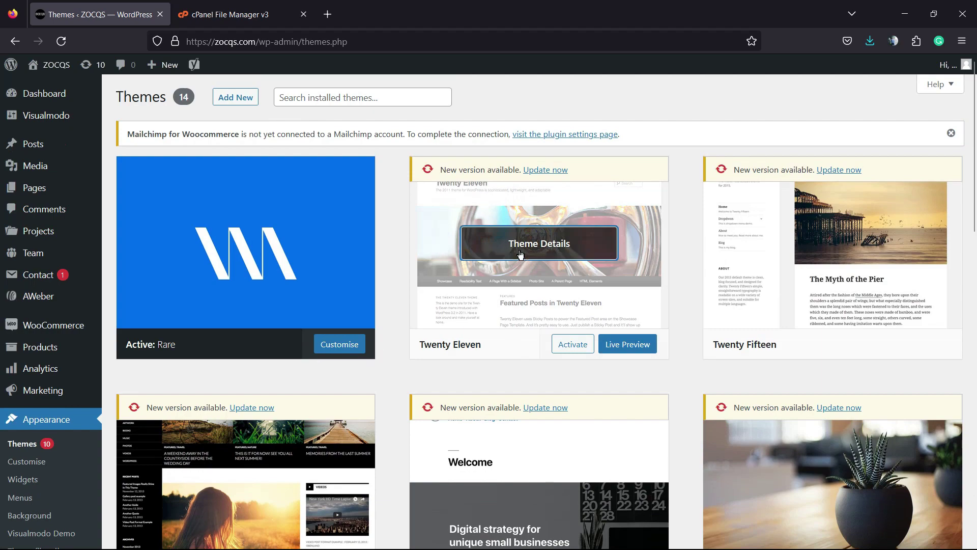
left_click(512, 278)
left_click(930, 519)
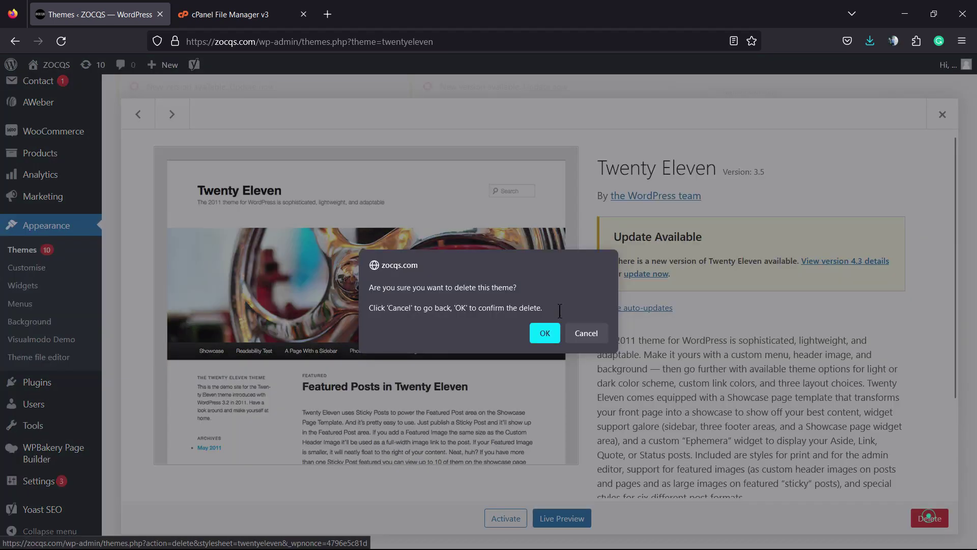
left_click(546, 333)
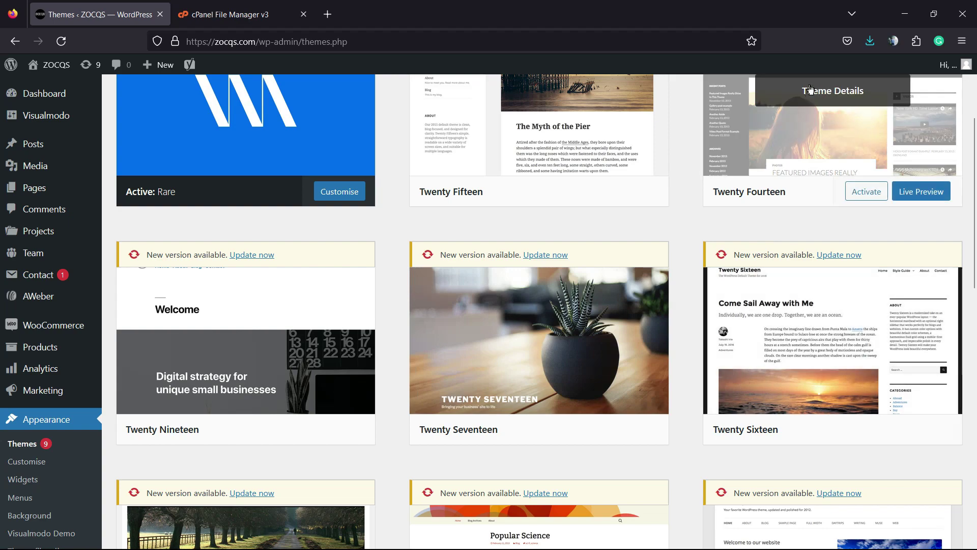
- Delete the Twenty Fourteen and Twenty Fifteen themes, confirming each, leaving 11 themes
left_click(810, 87)
left_click(923, 517)
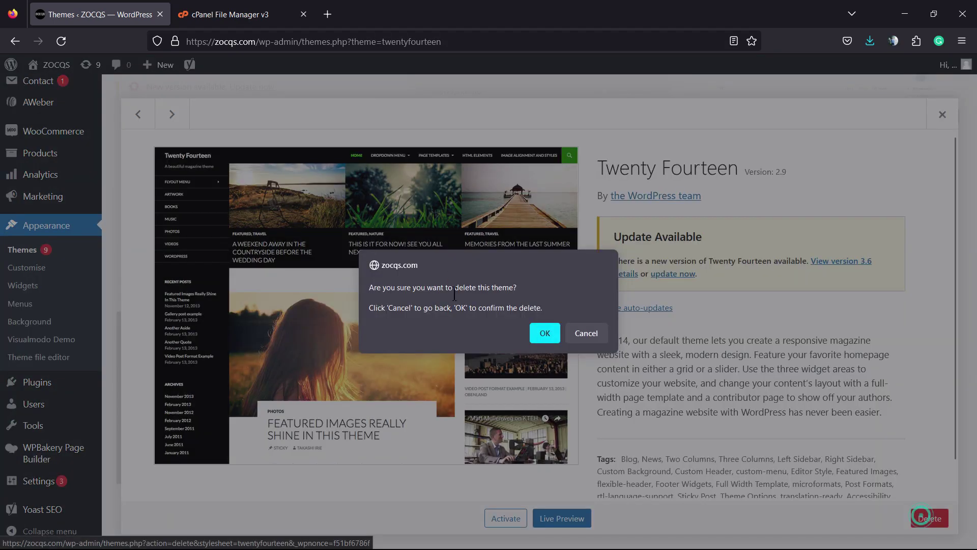
left_click(547, 332)
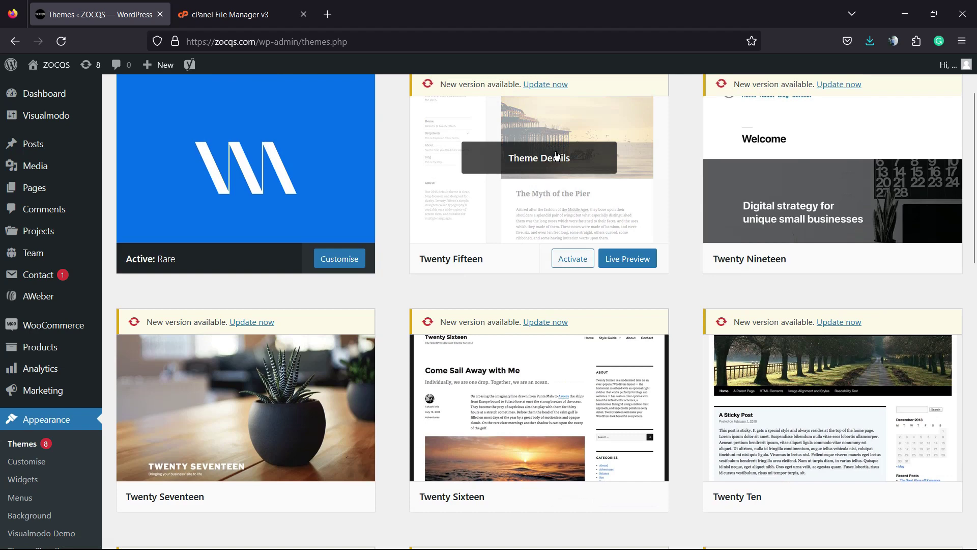
left_click(515, 214)
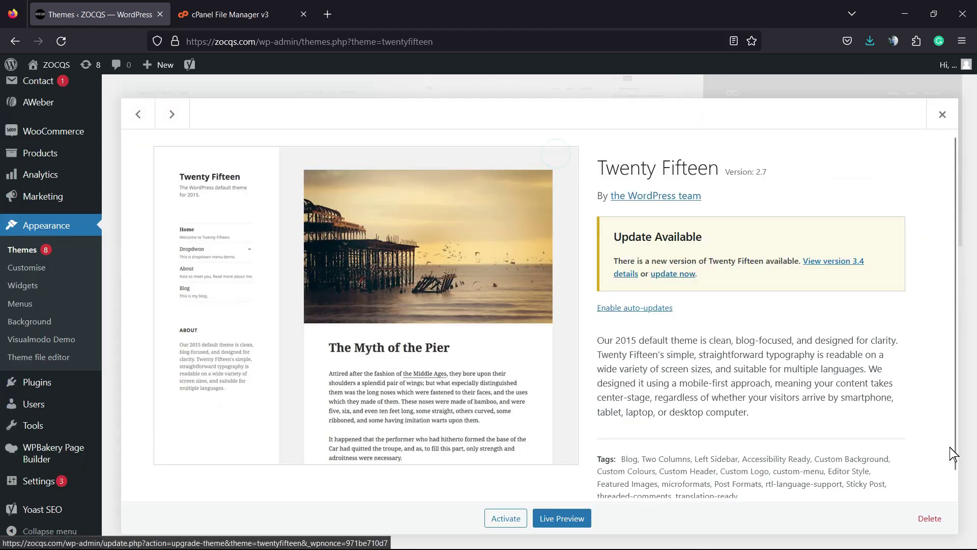
left_click(928, 519)
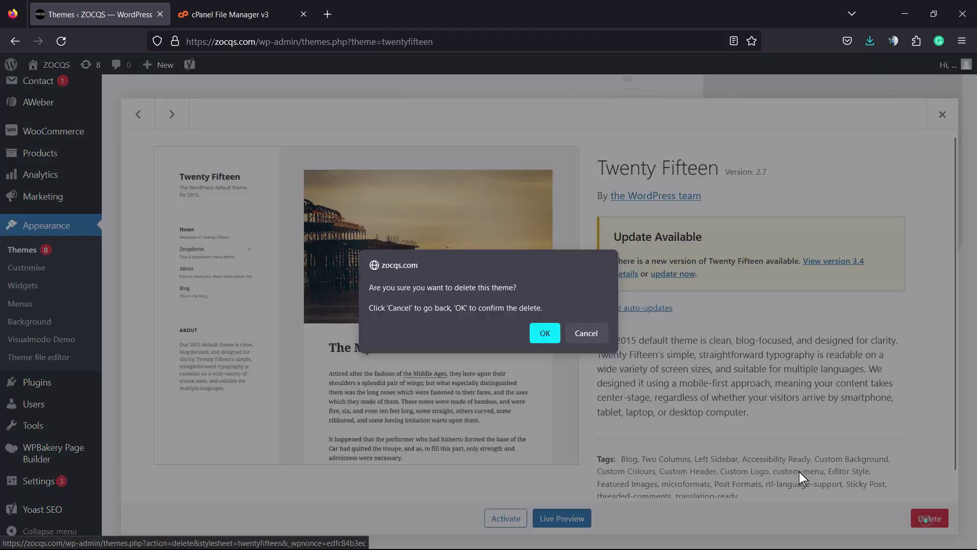
left_click(544, 331)
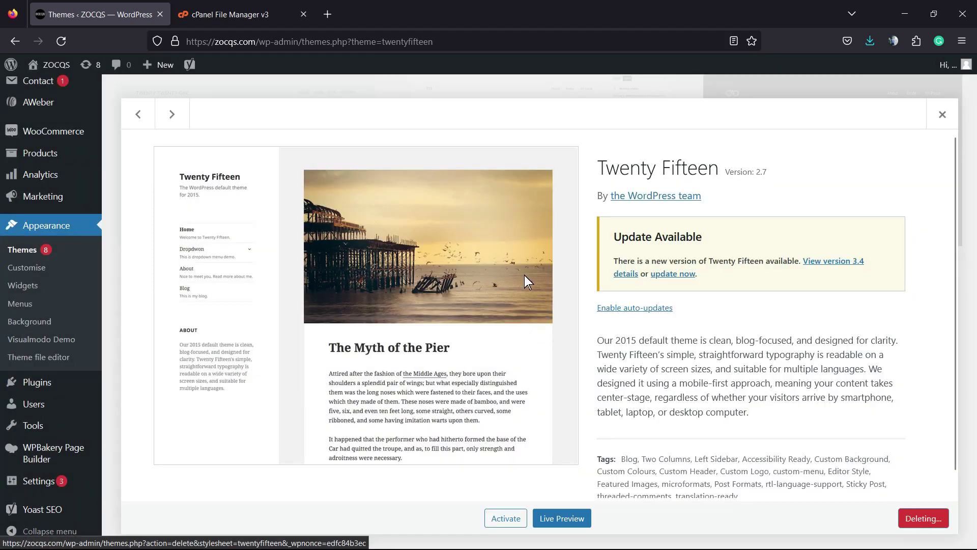
scroll(232, 222, "up", 5)
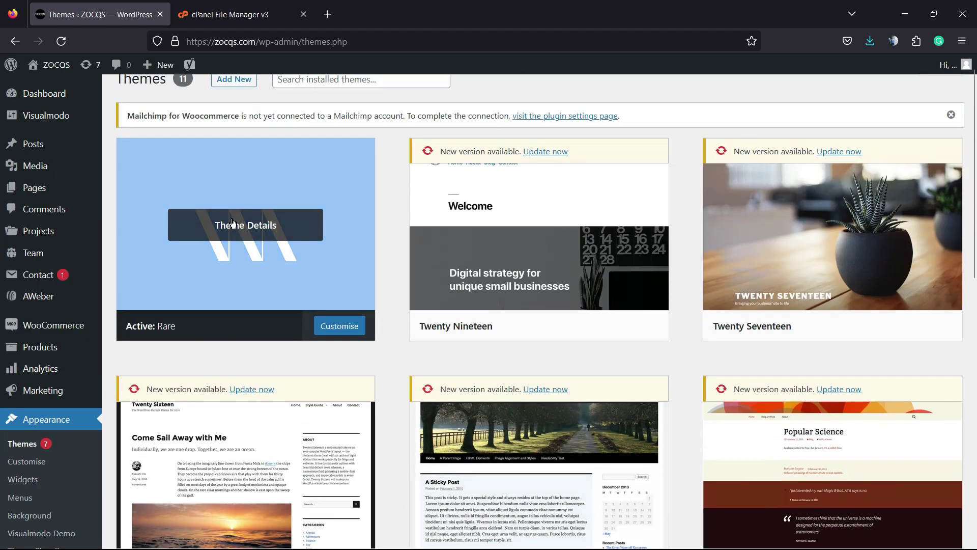
- Check the active Rare theme's details (version 3.2.5) and browse the remaining installed themes
left_click(232, 223)
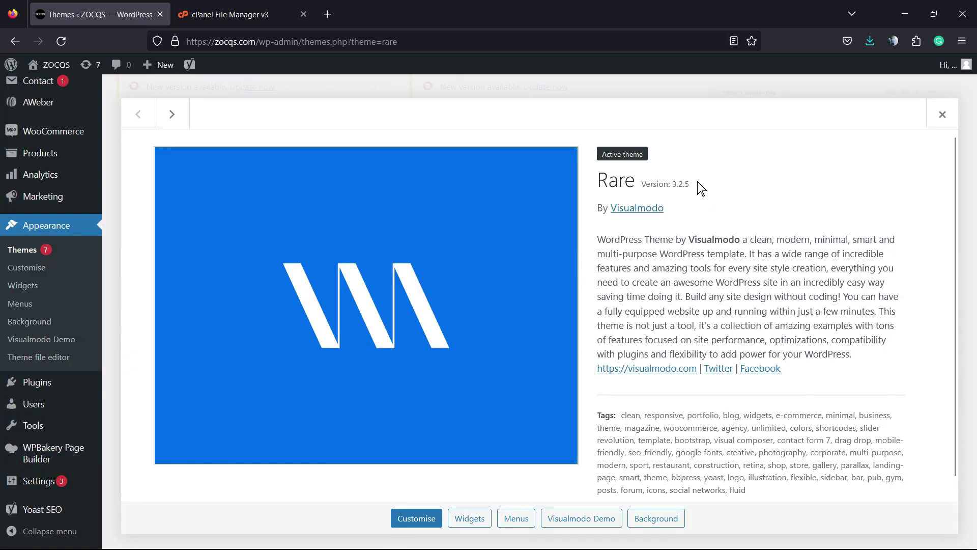
triple_click(667, 183)
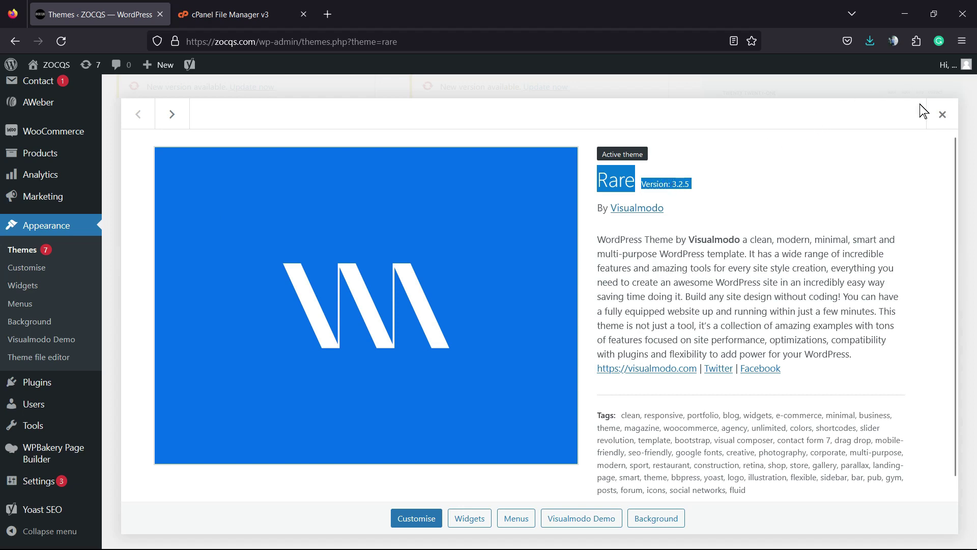
left_click(941, 114)
scroll(447, 302, "up", 2)
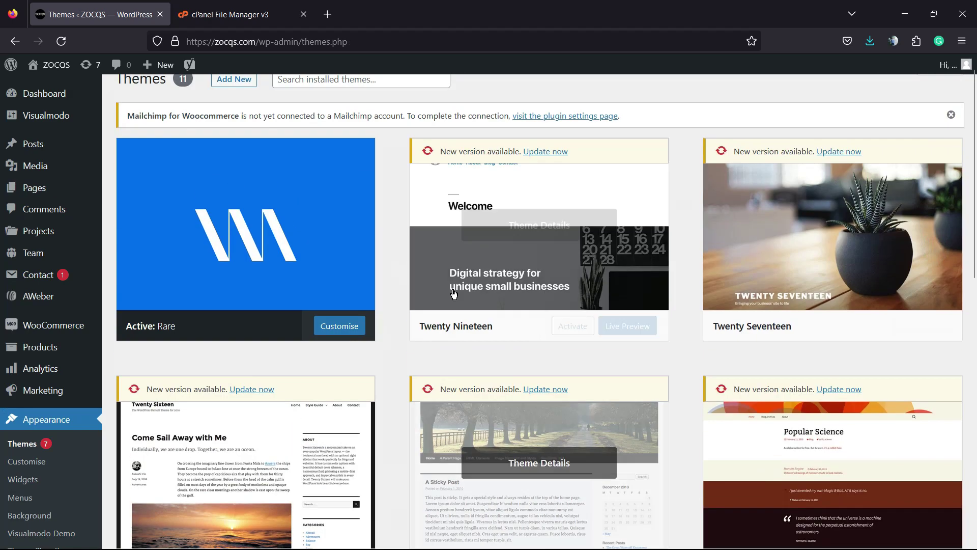
scroll(398, 240, "down", 6)
scroll(407, 308, "down", 3)
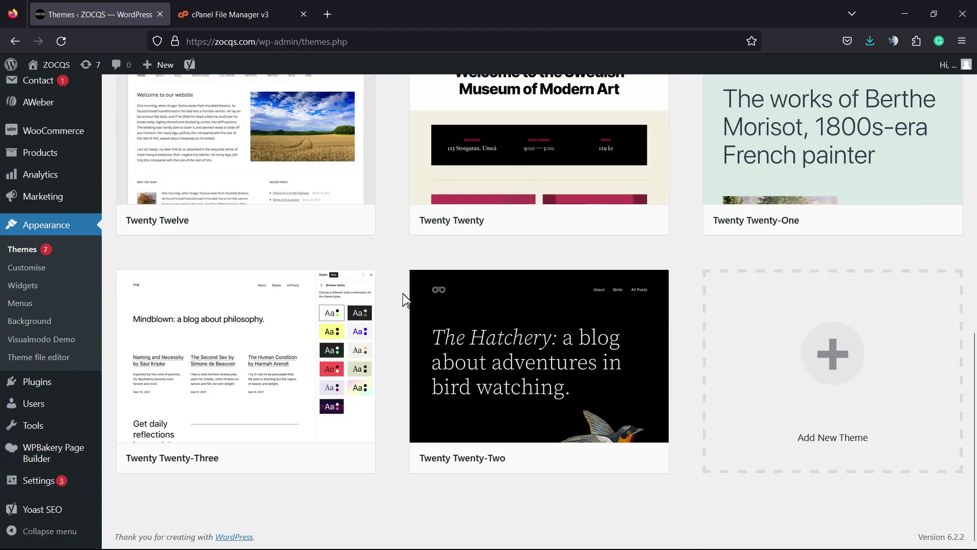
scroll(404, 301, "up", 10)
scroll(405, 265, "down", 5)
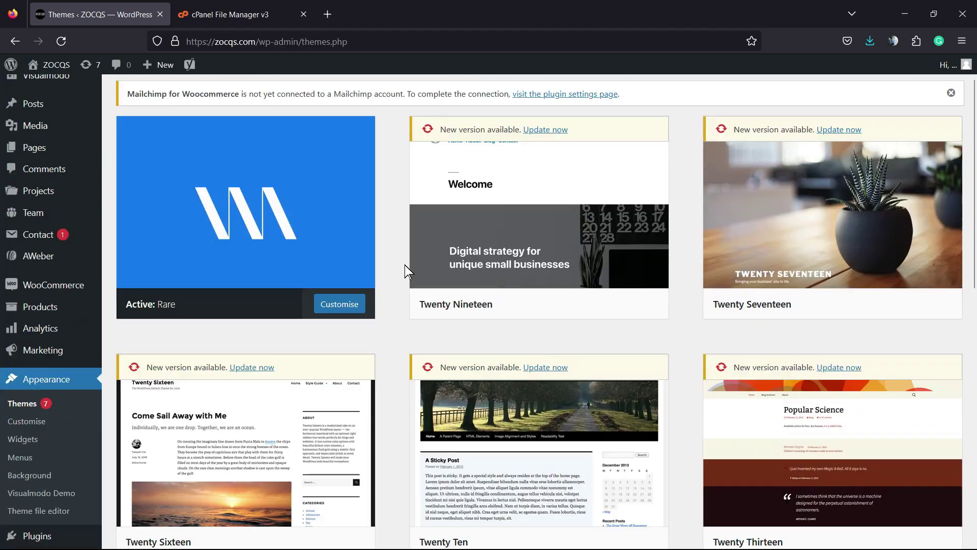
- Delete the Twenty Nineteen theme from its details view and confirm
scroll(448, 277, "up", 5)
left_click(537, 268)
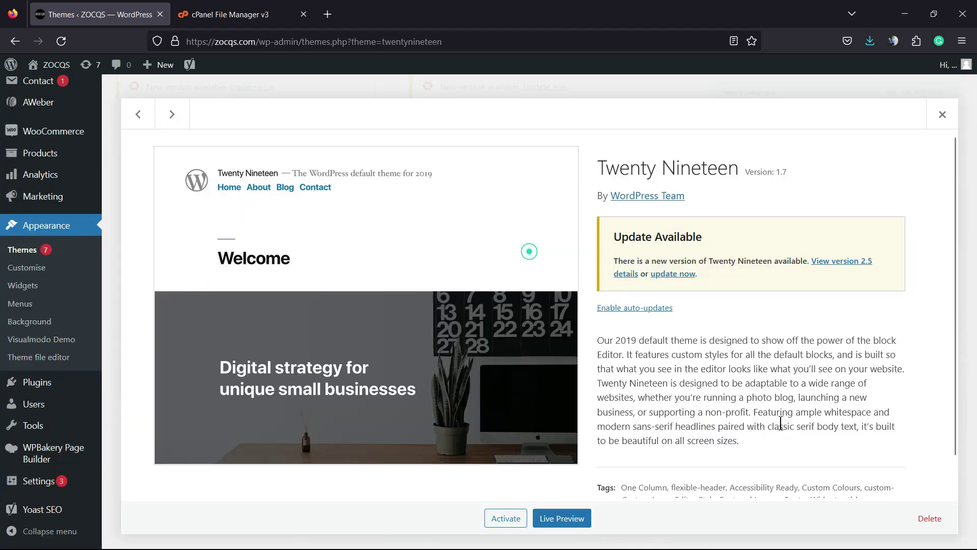
left_click(929, 519)
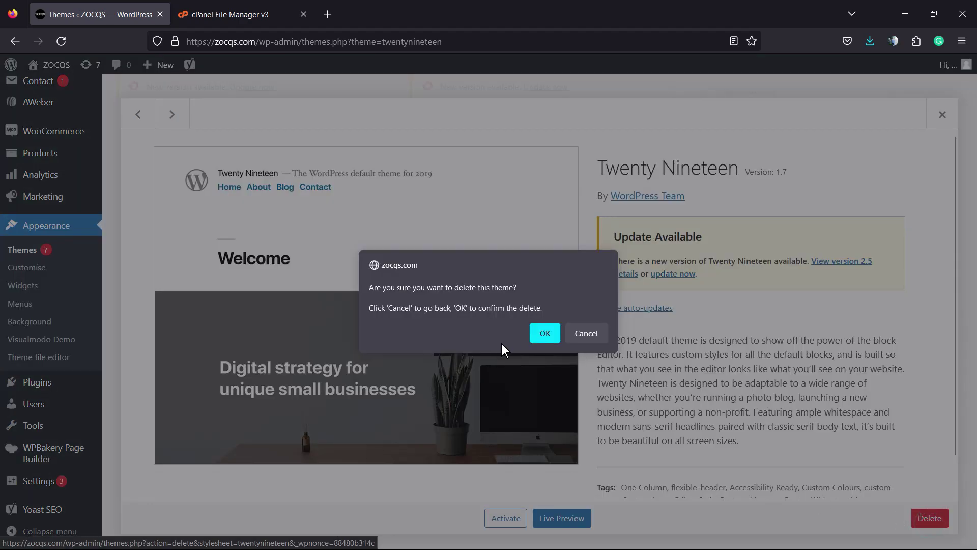
left_click(536, 334)
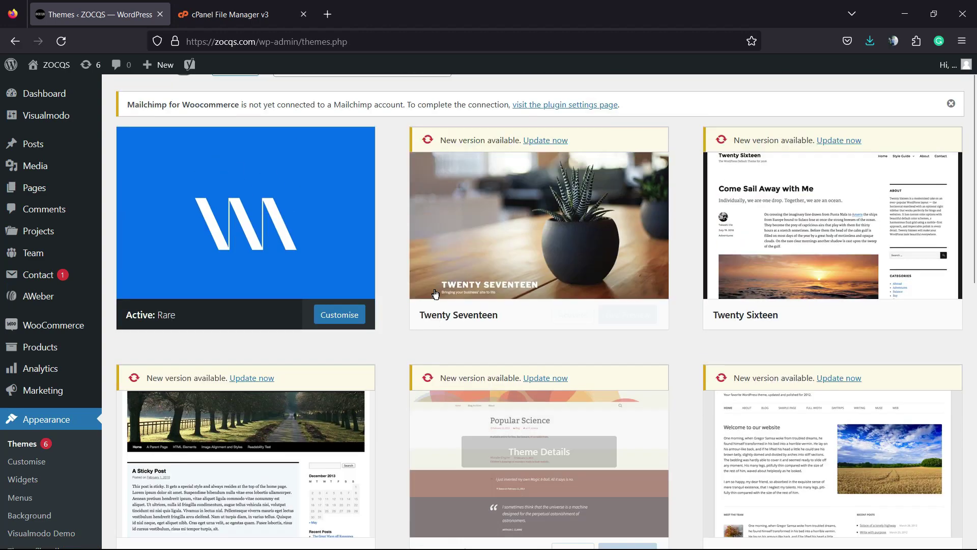
- Delete the Twenty Seventeen theme and confirm, leaving nine themes with Rare active
scroll(504, 264, "up", 1)
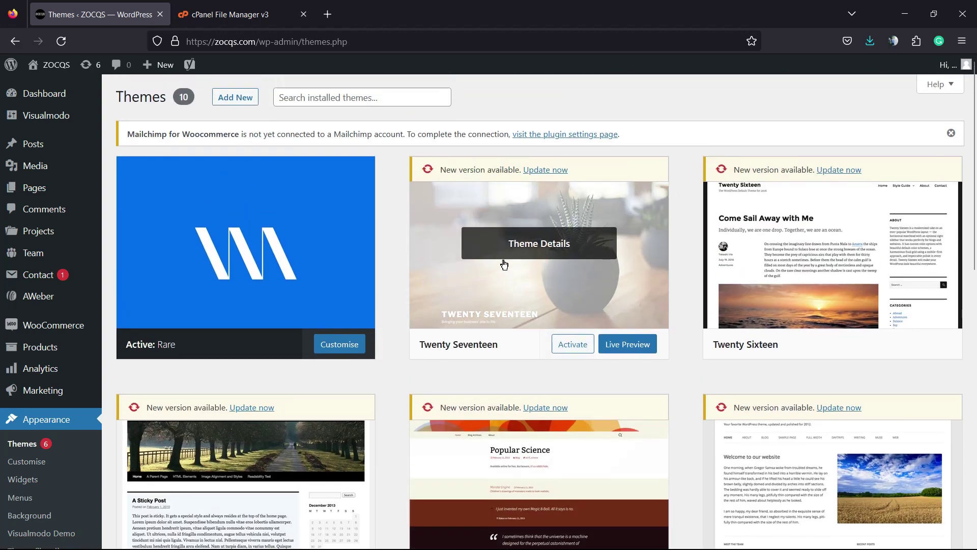
left_click(549, 244)
left_click(929, 517)
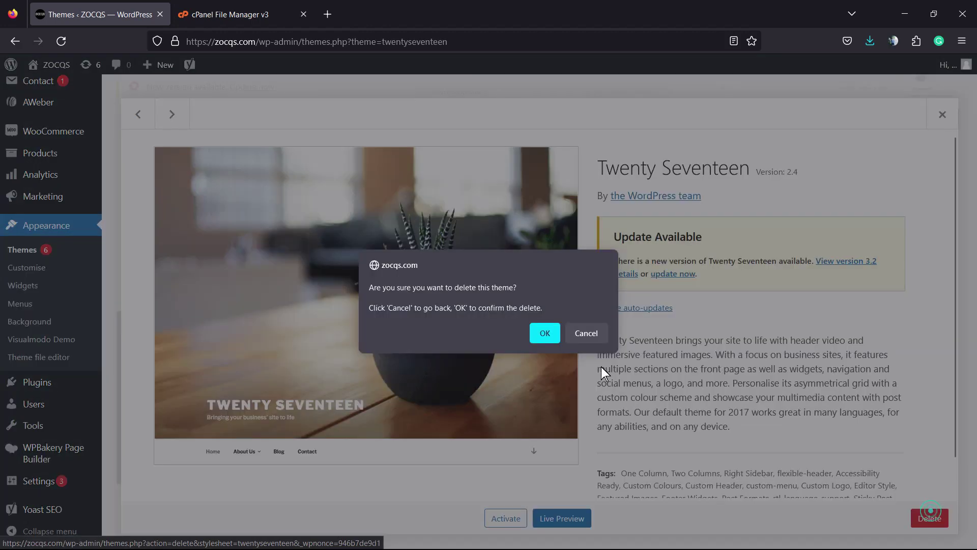
left_click(542, 331)
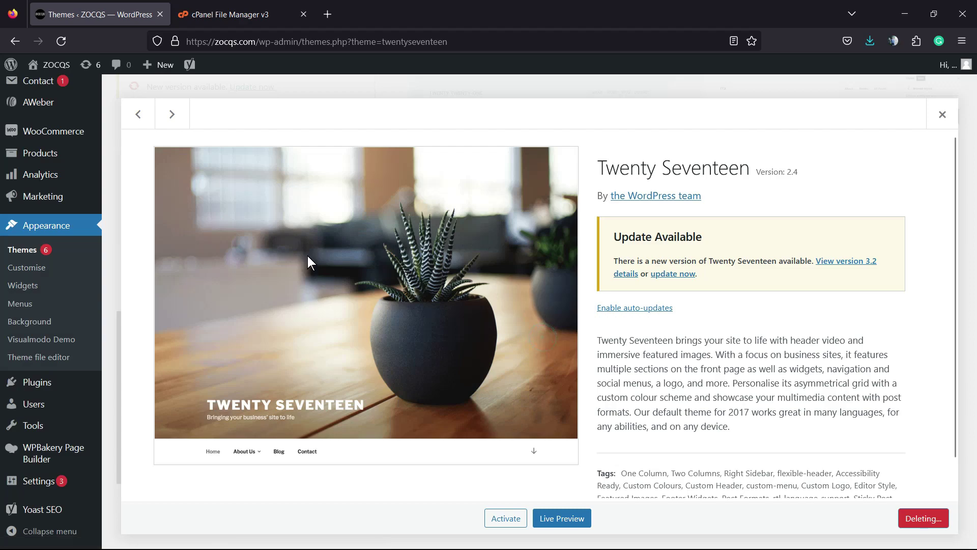
scroll(324, 262, "up", 2)
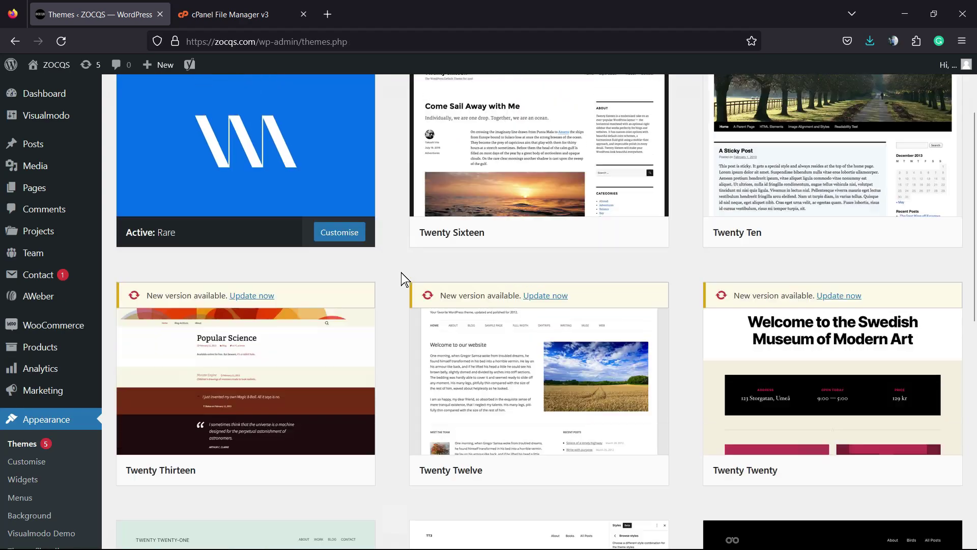
scroll(401, 273, "up", 2)
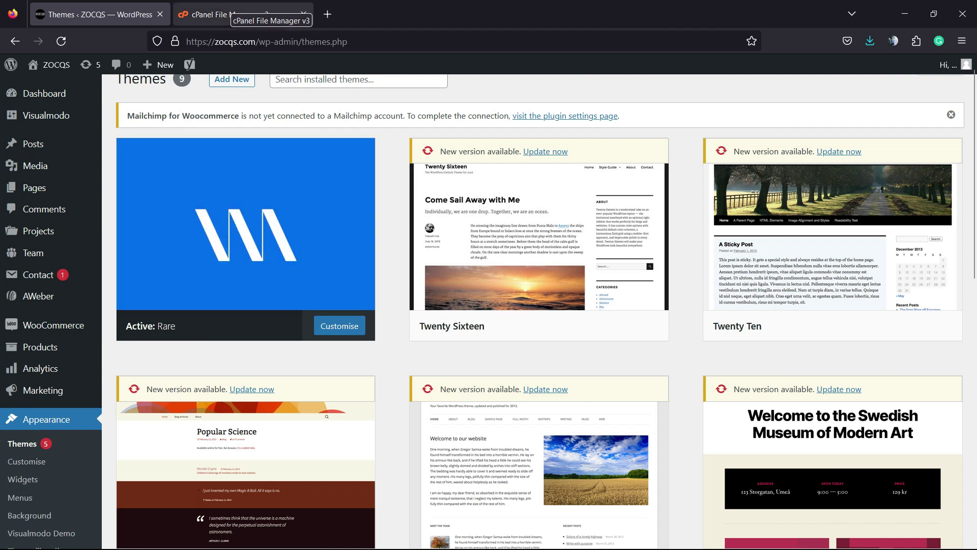
left_click(239, 14)
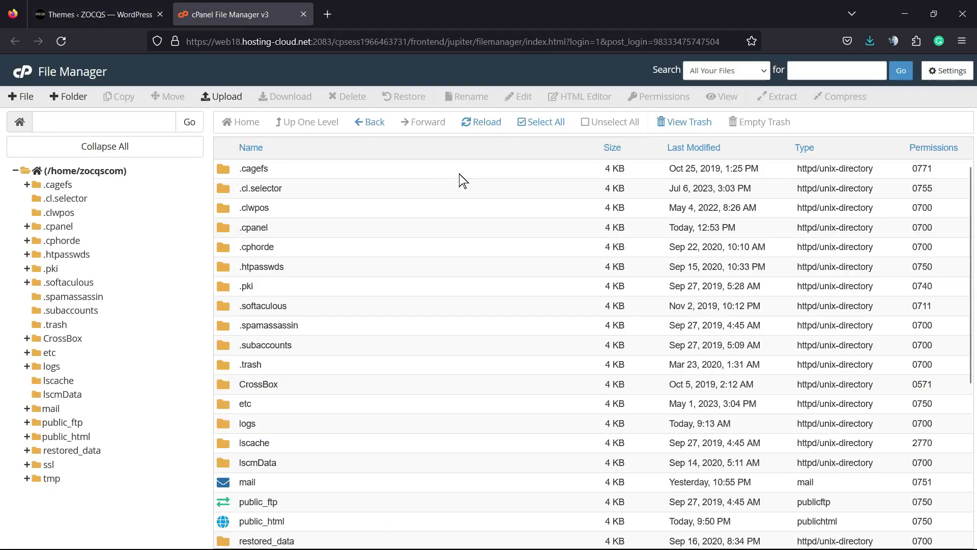
- Open the public_html/wp-content/themes folder in cPanel File Manager
scroll(315, 348, "down", 3)
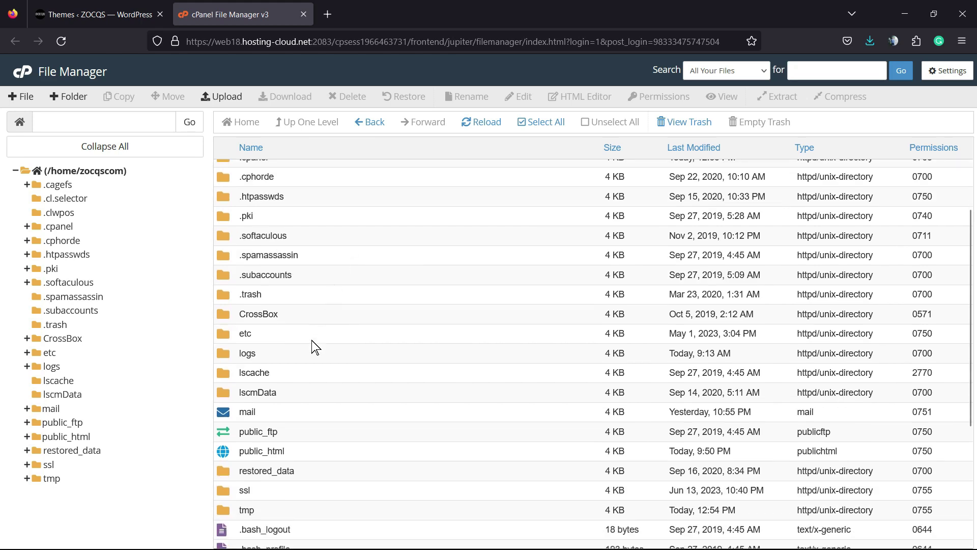
double_click(315, 452)
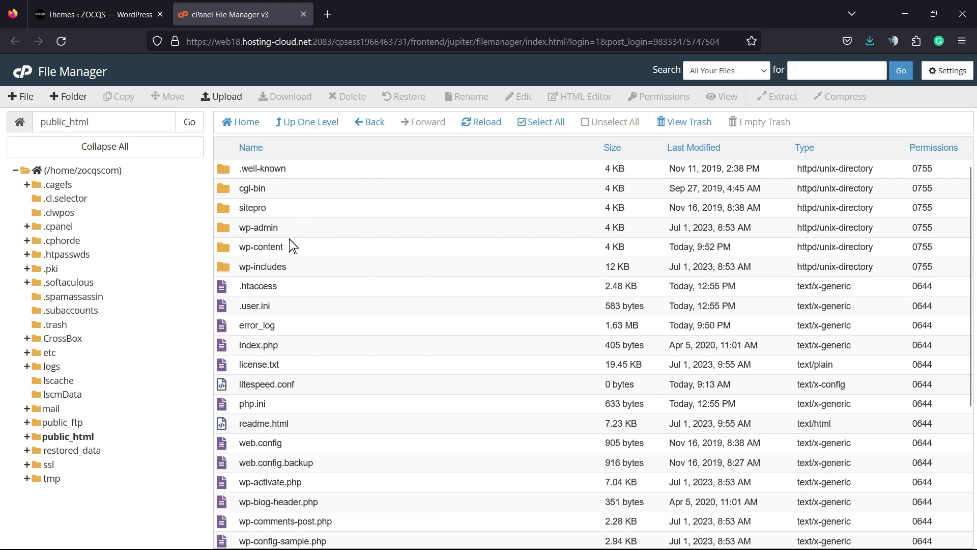
double_click(293, 249)
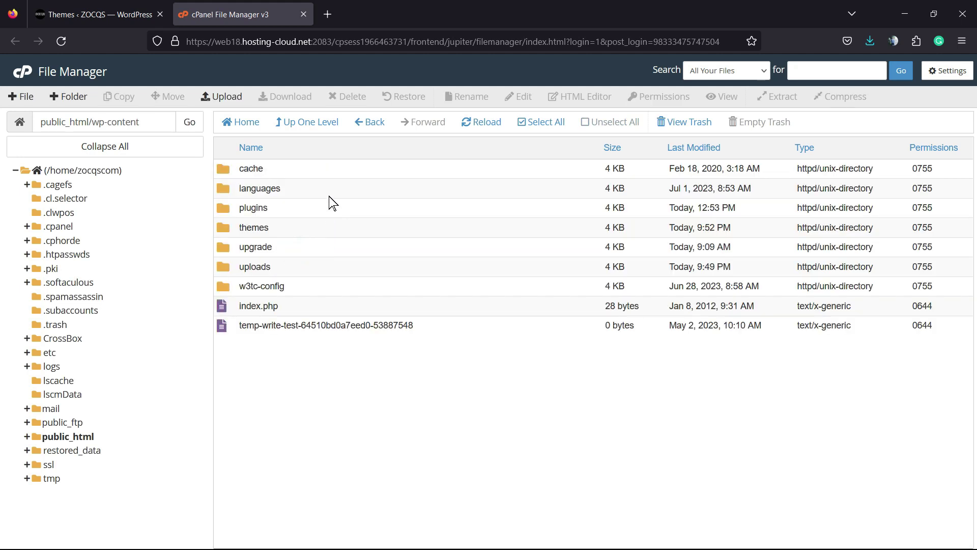
double_click(292, 227)
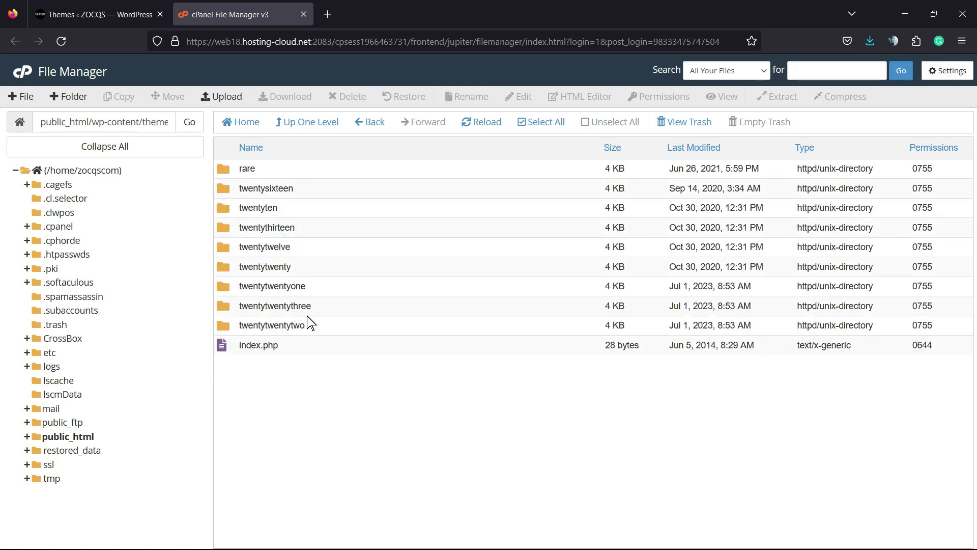
- Delete the six theme folders twentysixteen through twentytwentyone, then reload the WordPress themes list
left_click(309, 323)
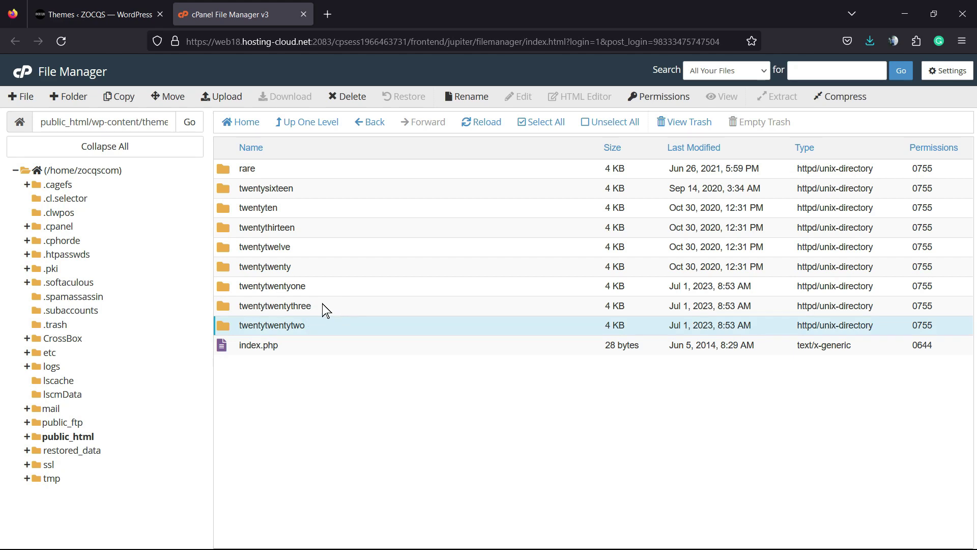
left_click(318, 189)
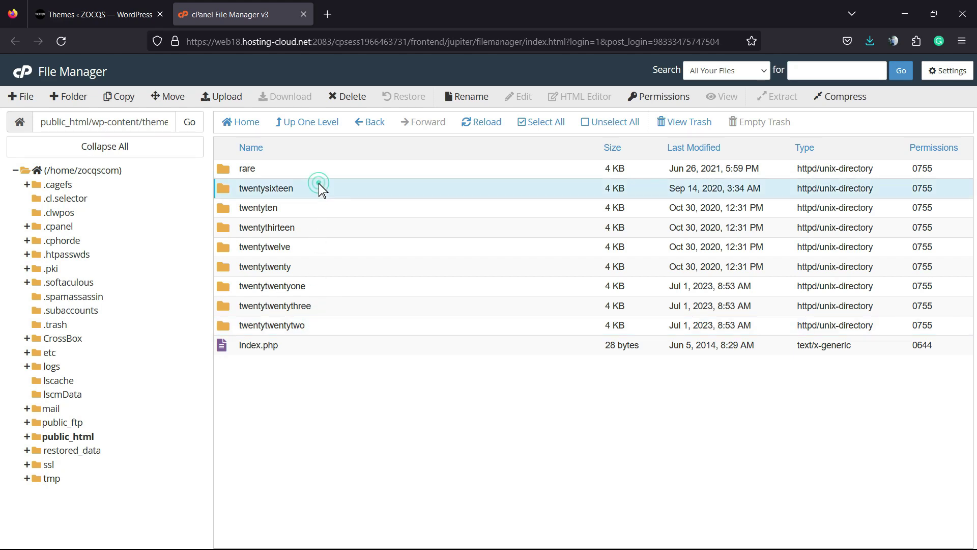
left_click(324, 262, "shift")
left_click(337, 288, "shift")
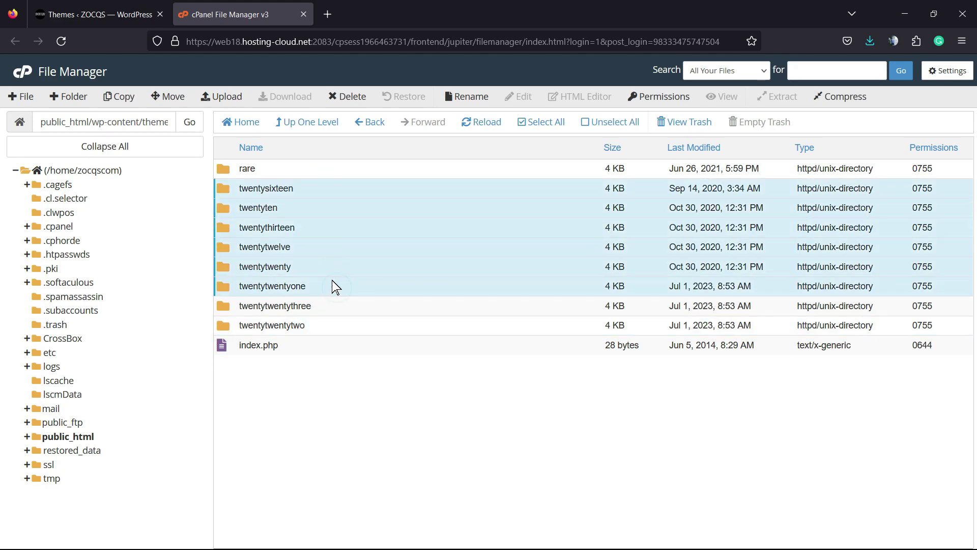
key("Delete")
left_click(596, 362)
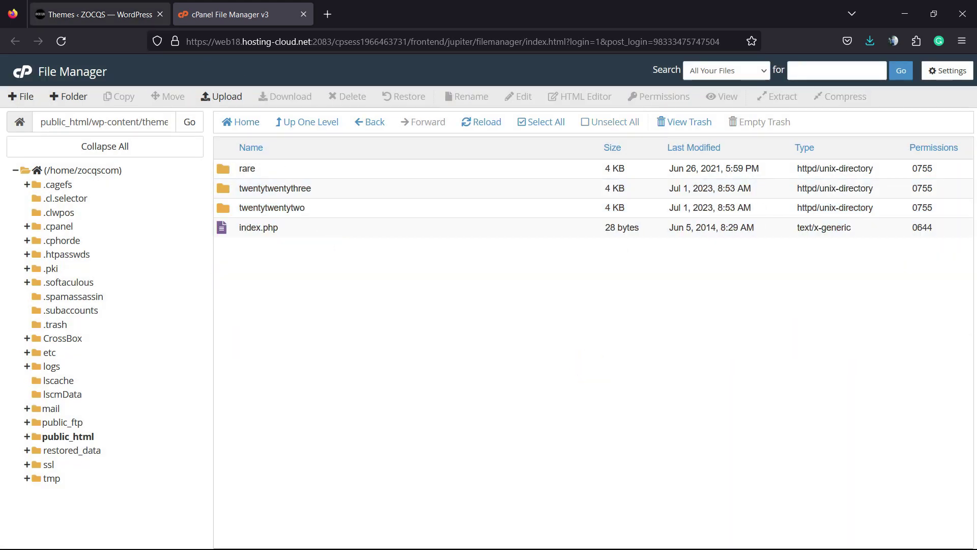
key("ctrl+shift+Tab")
key("F5")
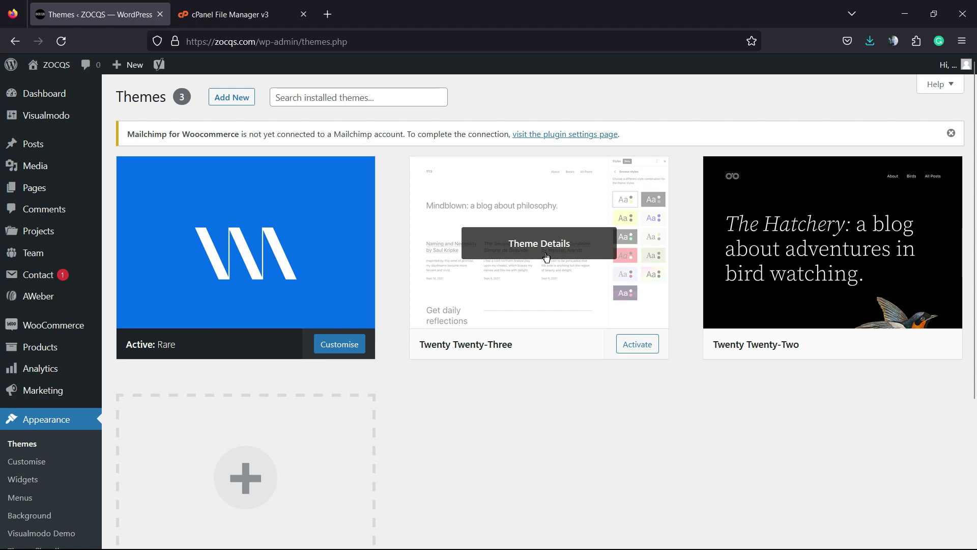
- Delete the Twenty Twenty-Two theme and activate Twenty Twenty-Three
left_click(824, 247)
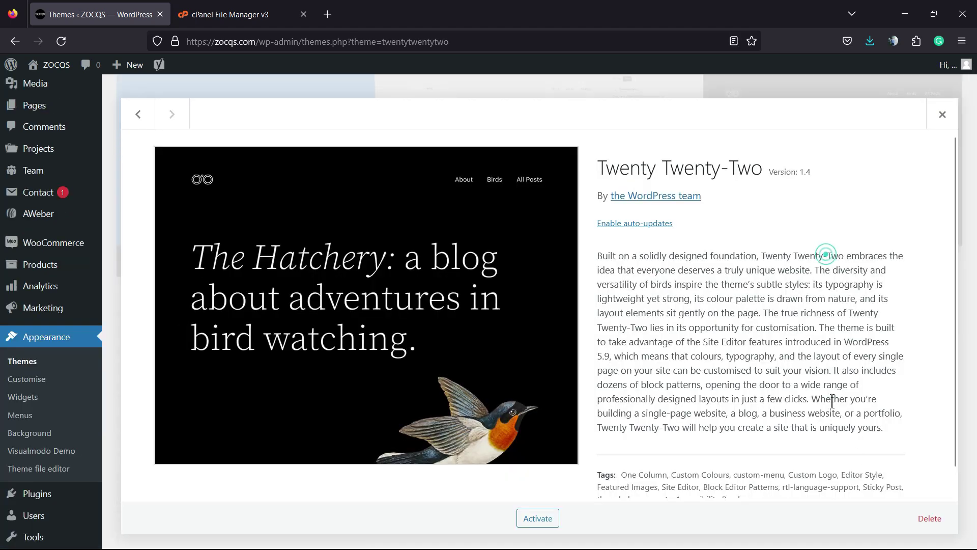
left_click(915, 519)
left_click(535, 333)
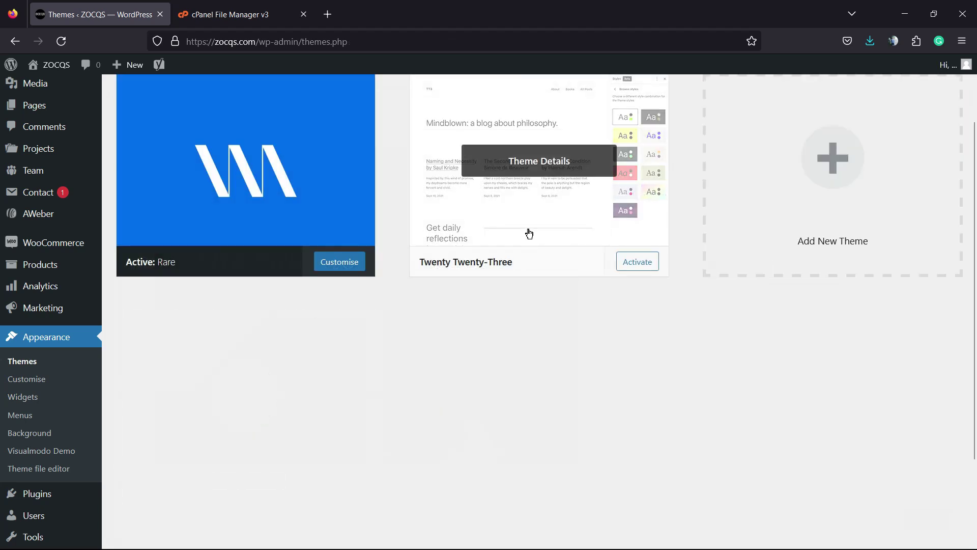
left_click(626, 267)
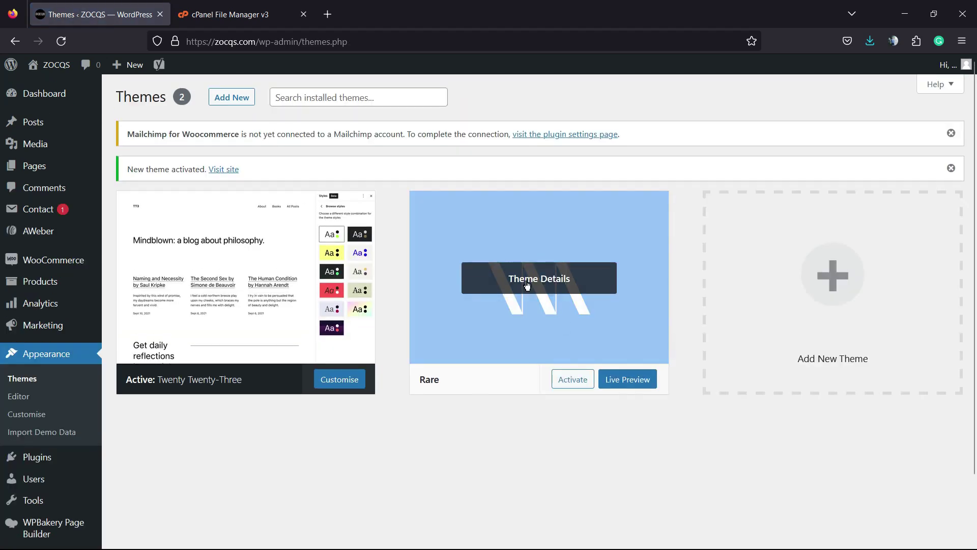
- Delete the Rare theme from its Theme Details
left_click(527, 285)
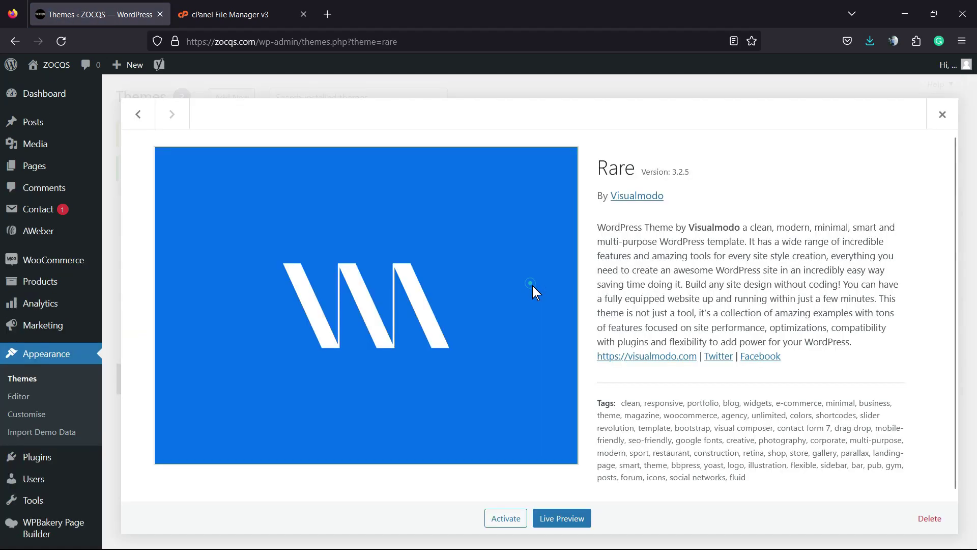
left_click(922, 520)
left_click(542, 333)
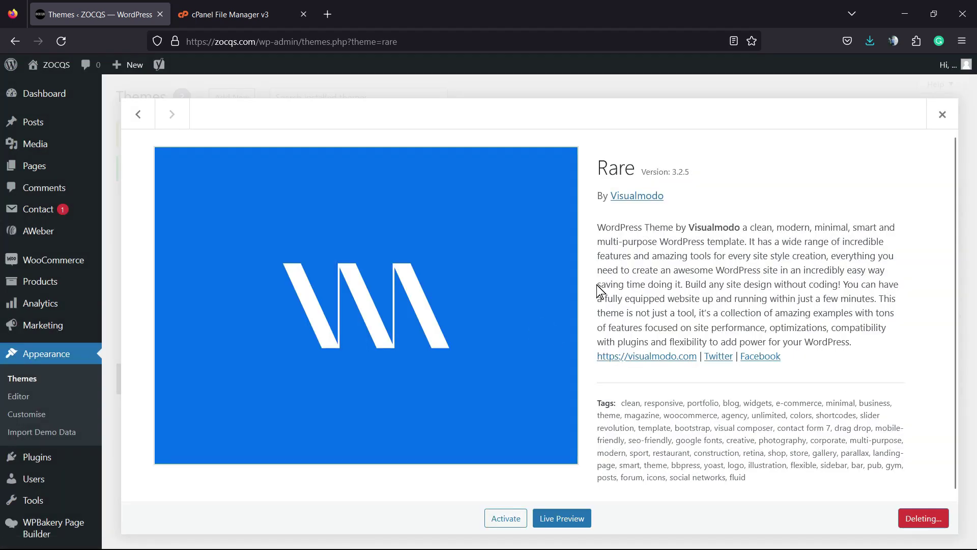
scroll(351, 286, "down", 1)
scroll(352, 286, "up", 1)
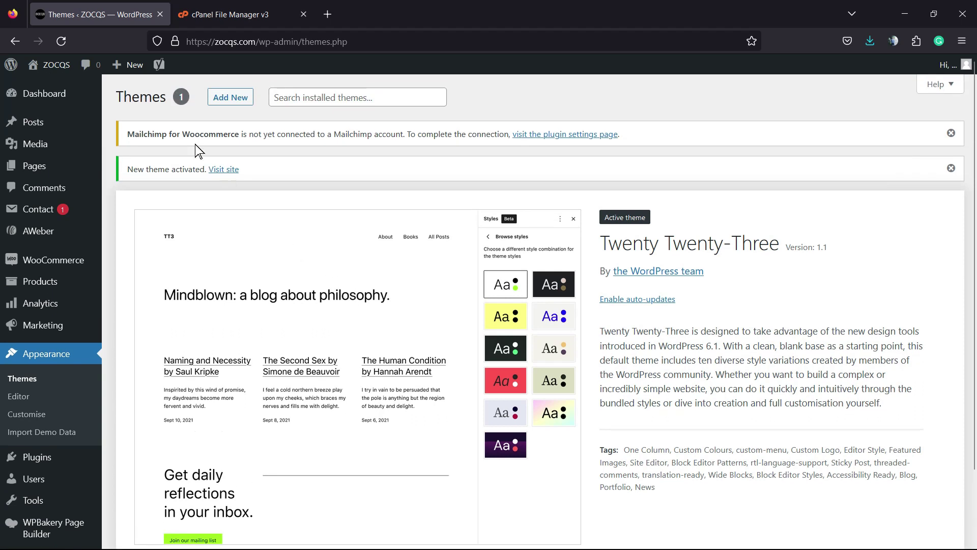
- Upload and install the Rare theme from rare.zip in Downloads
left_click(230, 97)
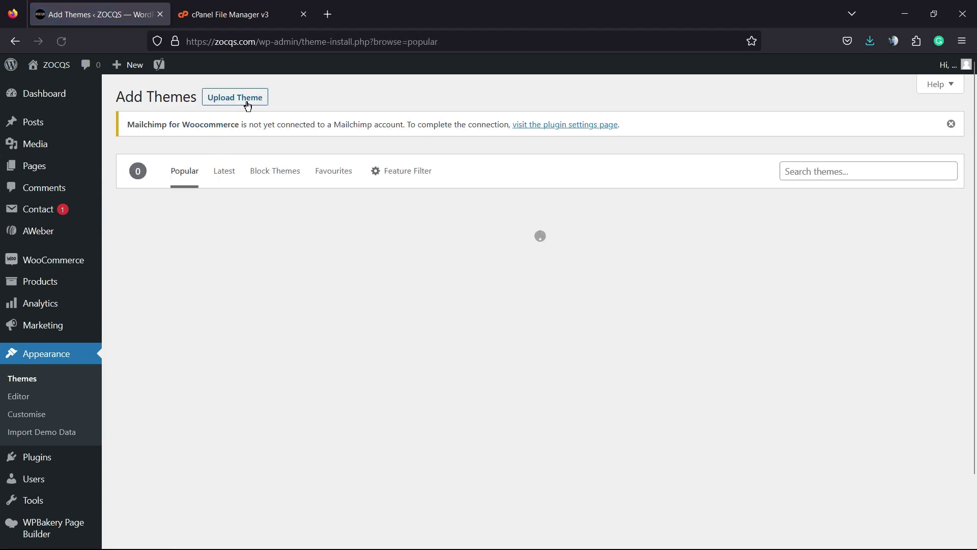
left_click(247, 102)
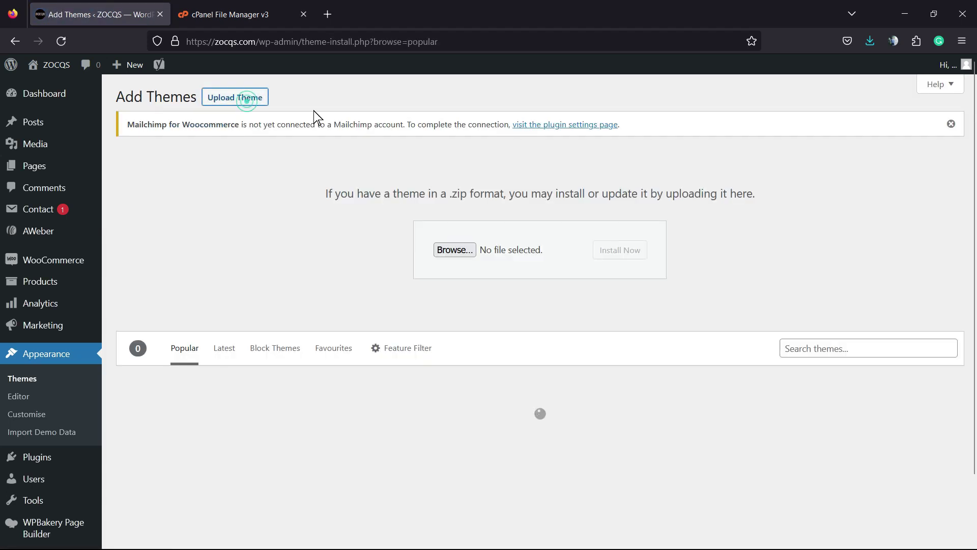
left_click(455, 248)
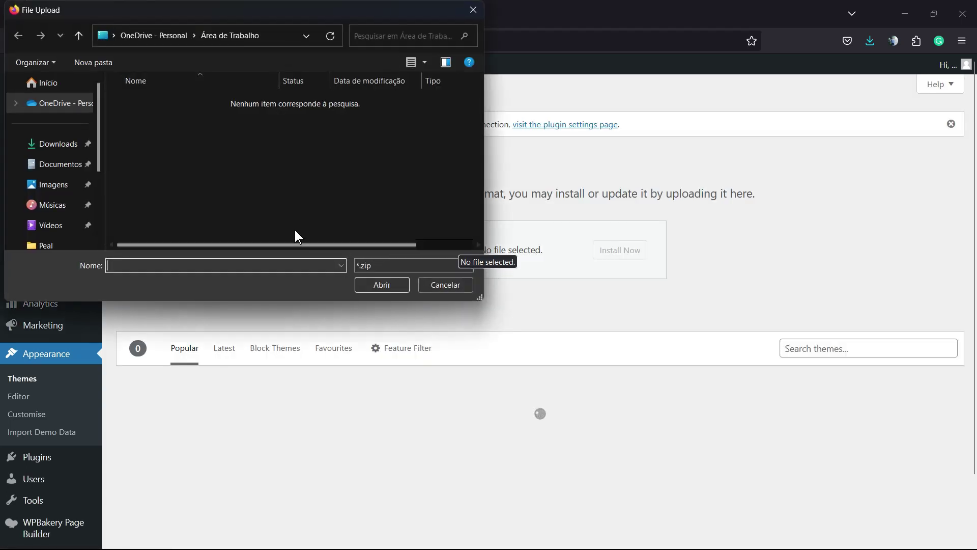
left_click(66, 144)
scroll(166, 153, "down", 2)
left_click(167, 185)
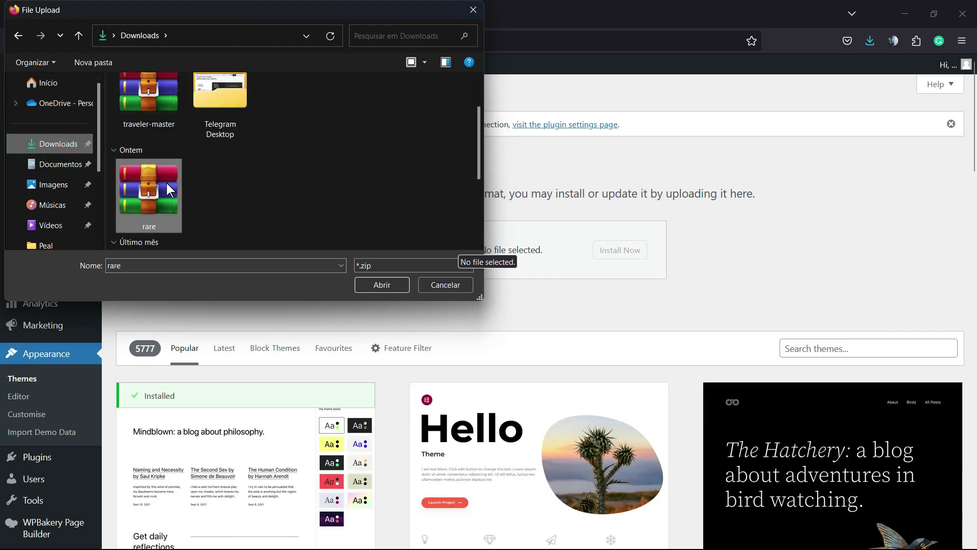
double_click(168, 186)
left_click(620, 257)
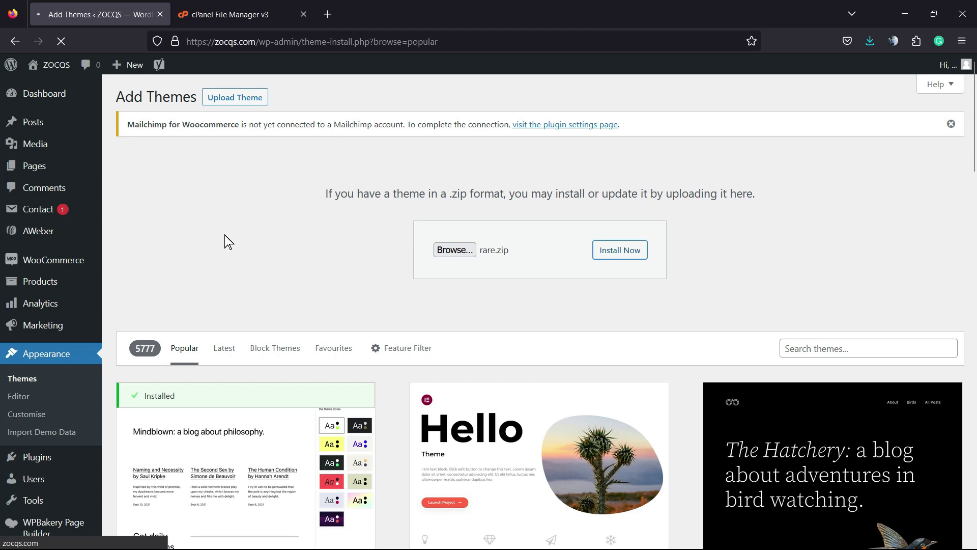
- Activate the freshly installed Rare theme
scroll(303, 240, "down", 2)
scroll(303, 240, "up", 2)
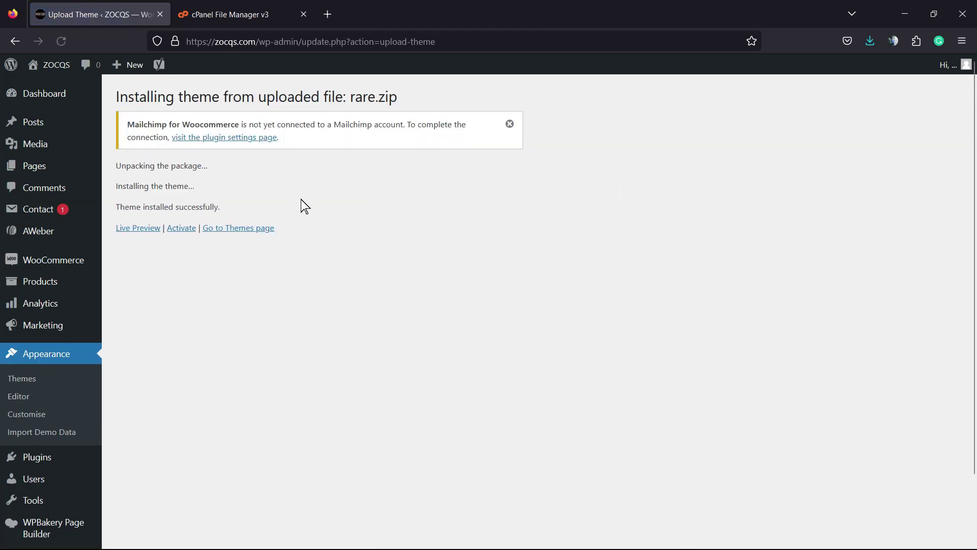
left_click(181, 229)
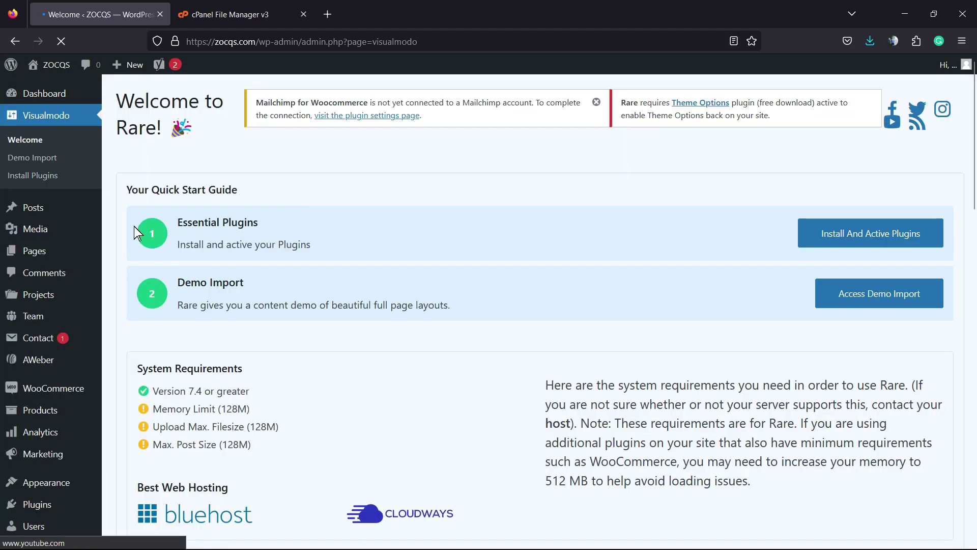
- Go from the Rare welcome page to Plugins > Installed Plugins
scroll(133, 226, "down", 4)
mouse_move(59, 389)
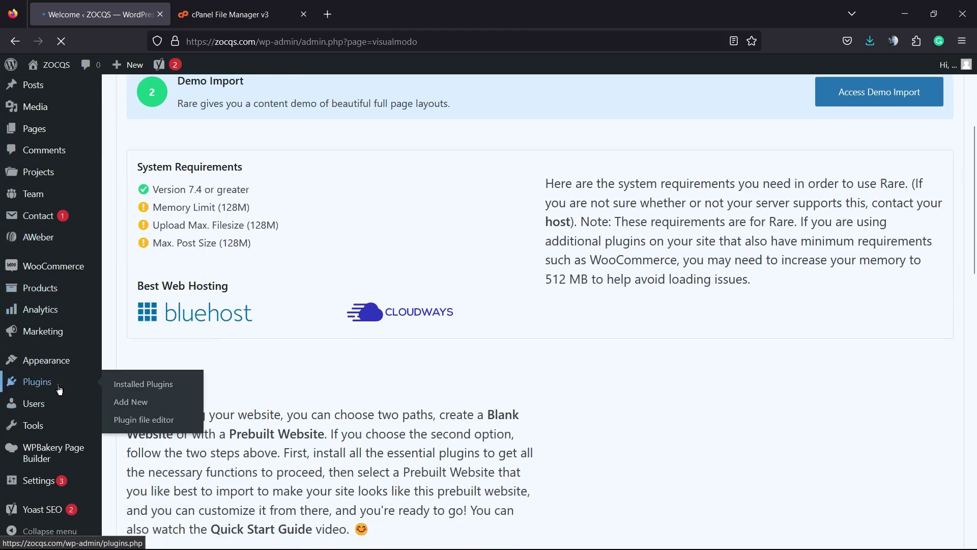
scroll(342, 305, "up", 4)
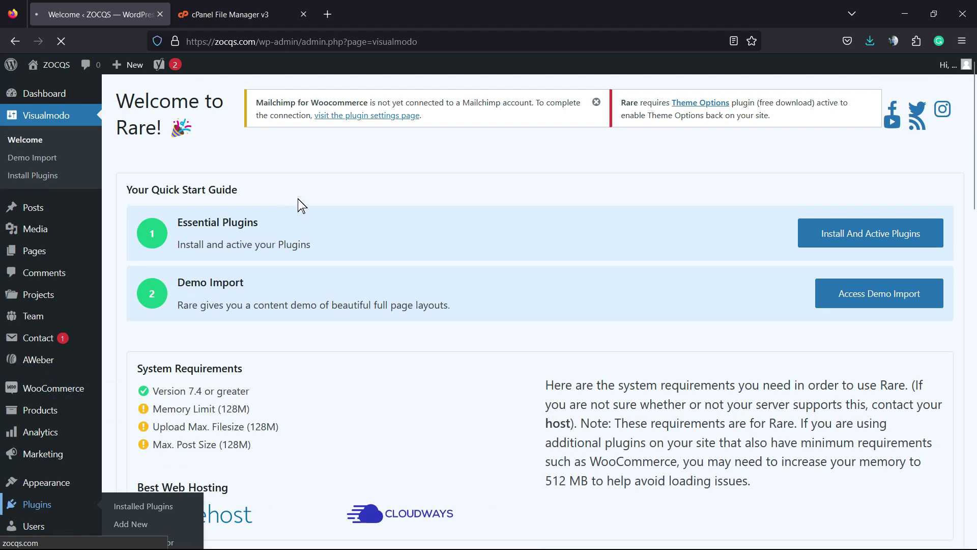
mouse_move(95, 440)
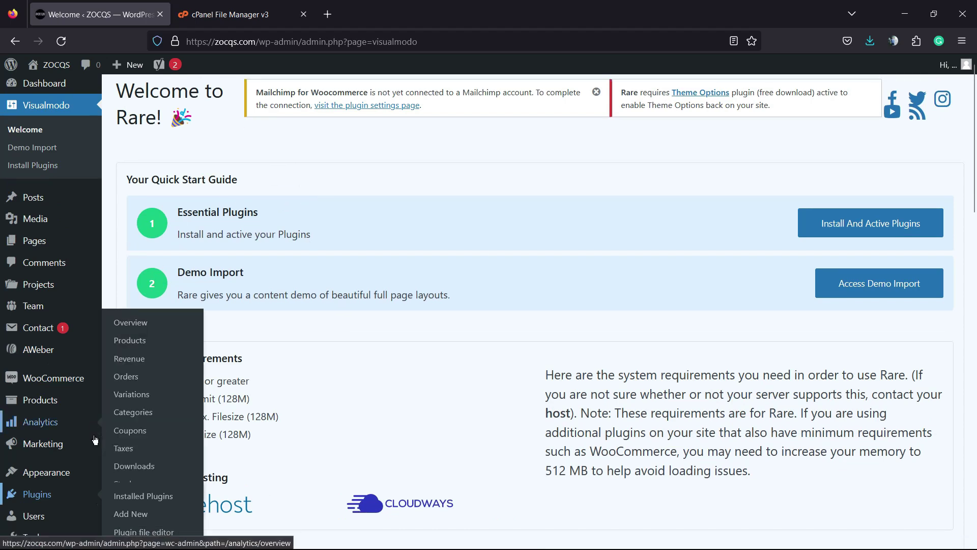
scroll(95, 440, "down", 2)
left_click(94, 440)
scroll(316, 313, "up", 3)
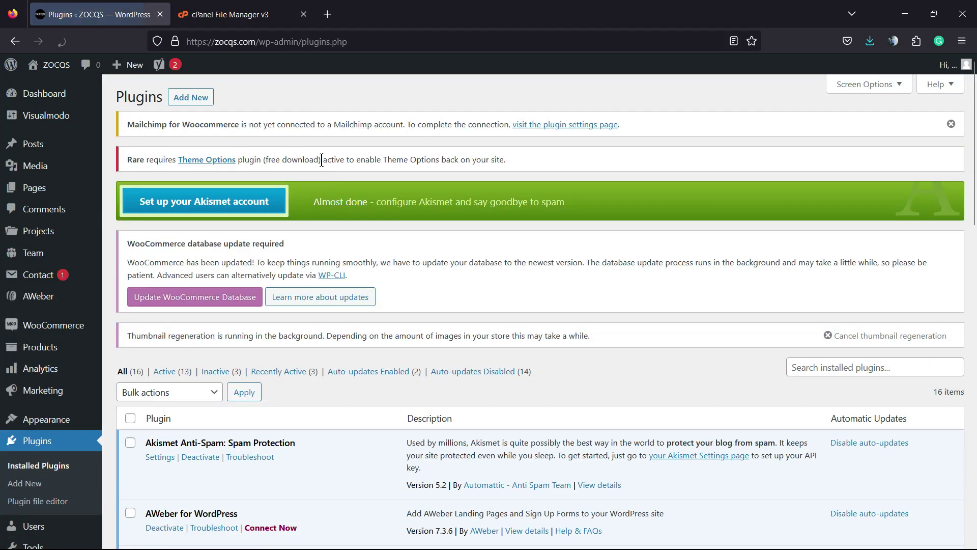
- Deactivate the One Click Demo Import plugin
scroll(288, 263, "down", 5)
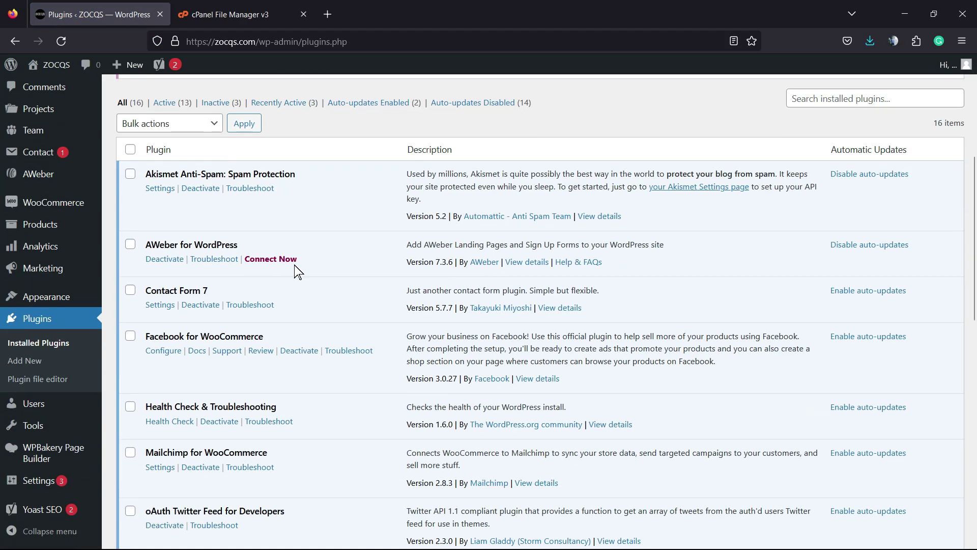
scroll(191, 231, "down", 6)
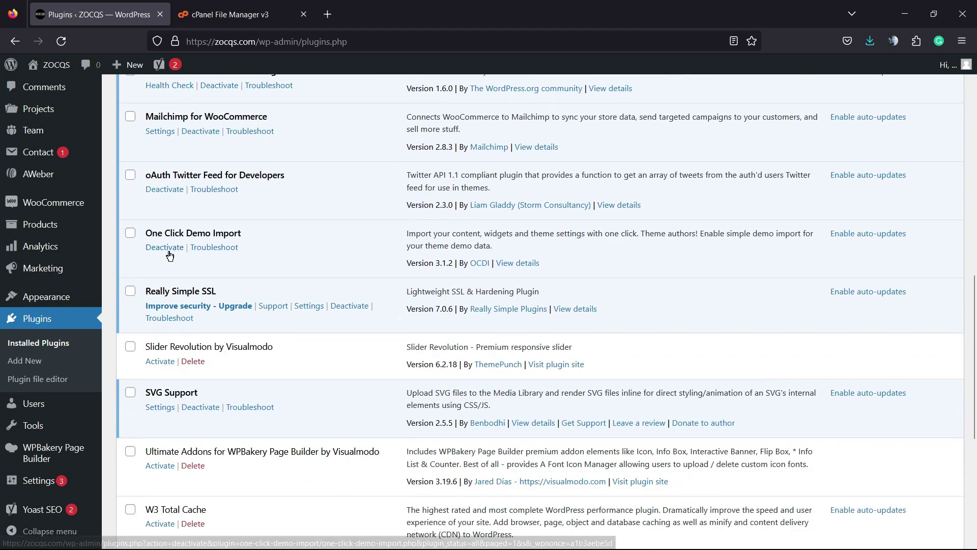
left_click(157, 253)
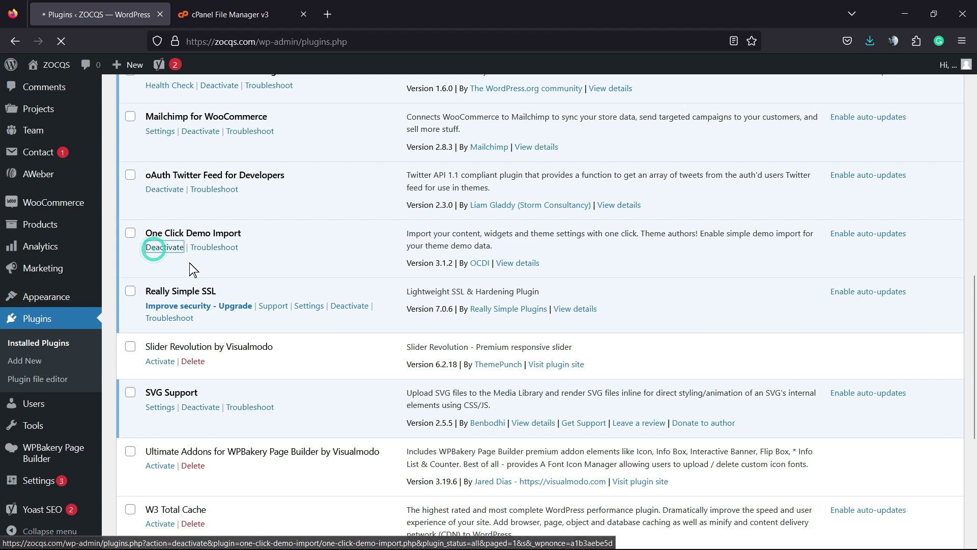
scroll(270, 285, "down", 2)
scroll(272, 288, "down", 1)
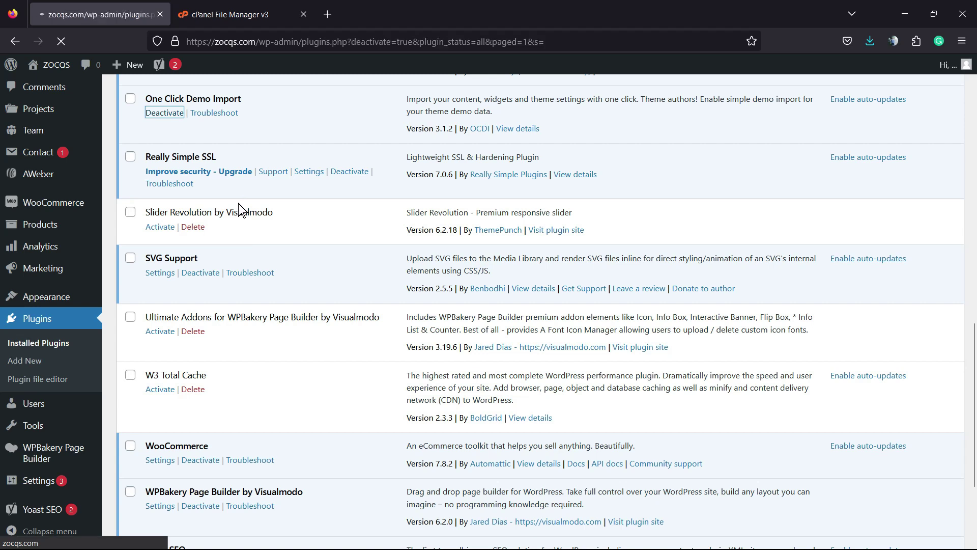
scroll(224, 234, "down", 9)
scroll(193, 257, "down", 4)
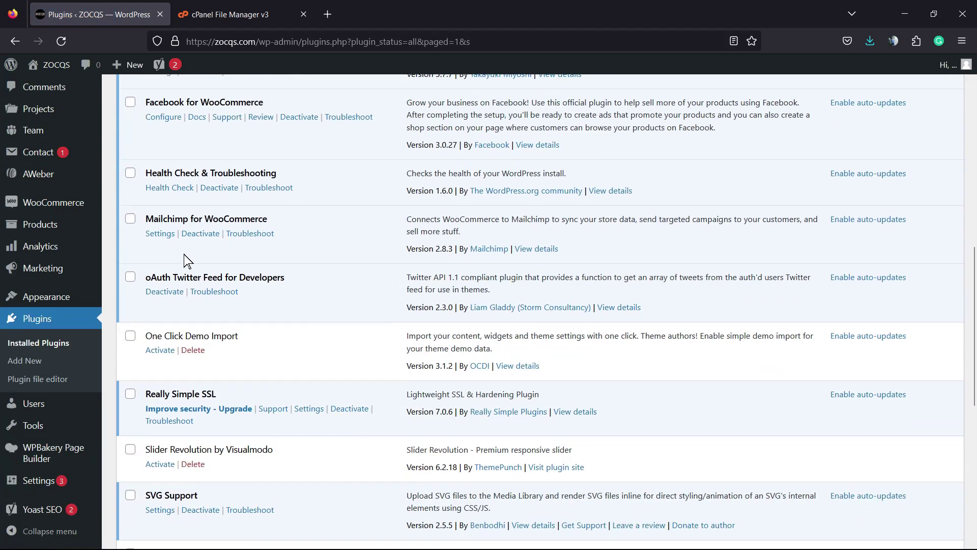
- Tick One Click Demo Import, Slider Revolution and Ultimate Addons for WPBakery
left_click(131, 269)
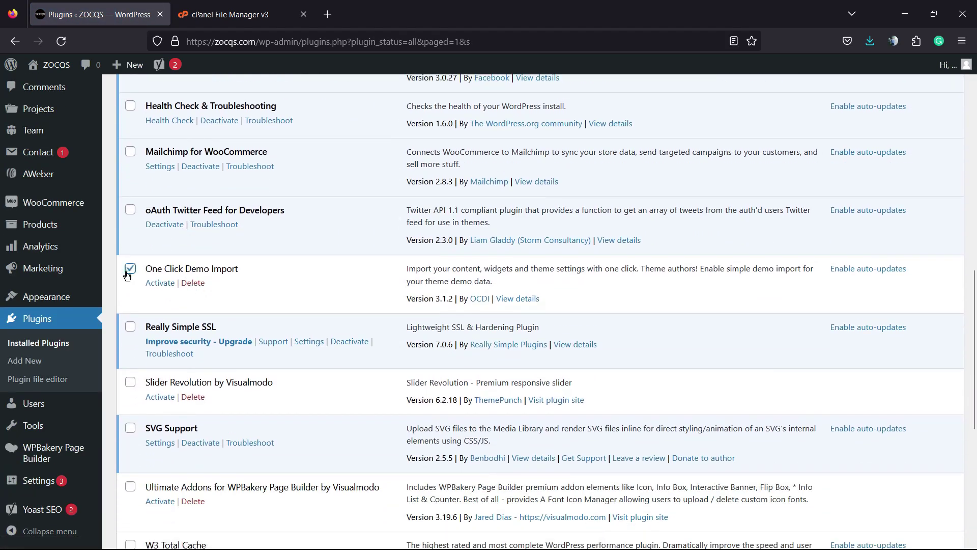
scroll(131, 265, "down", 3)
left_click(129, 248)
scroll(129, 248, "down", 3)
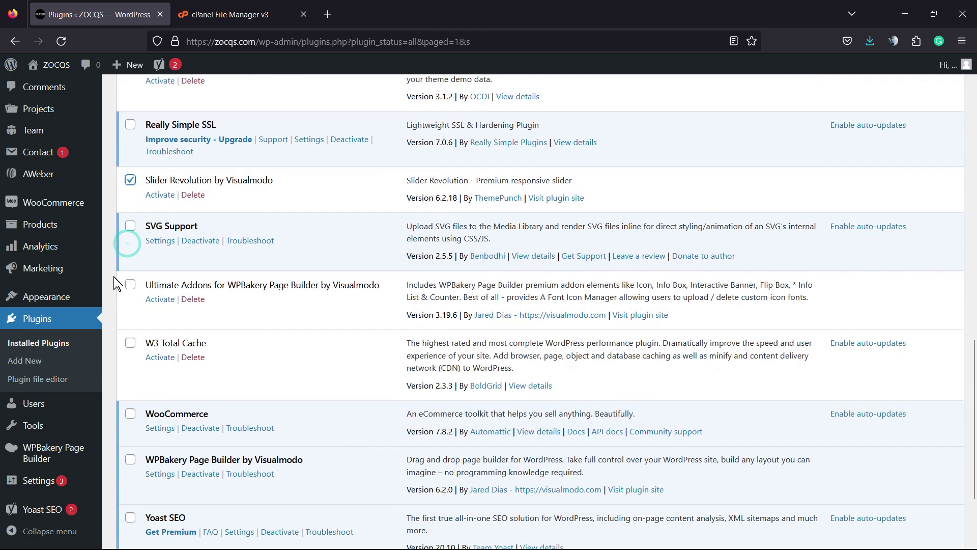
left_click(130, 217)
scroll(129, 289, "down", 2)
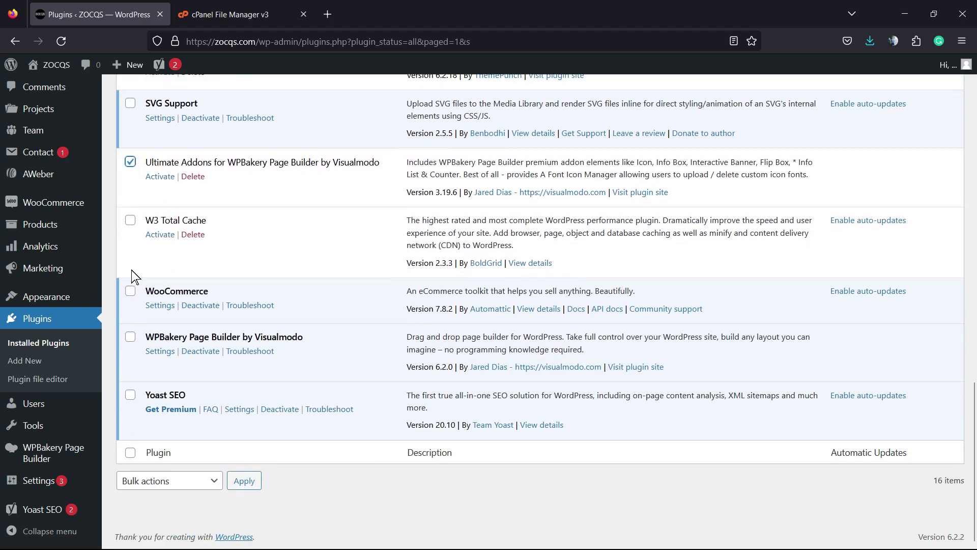
- Delete the three ticked plugins with the Delete bulk action
left_click(164, 480)
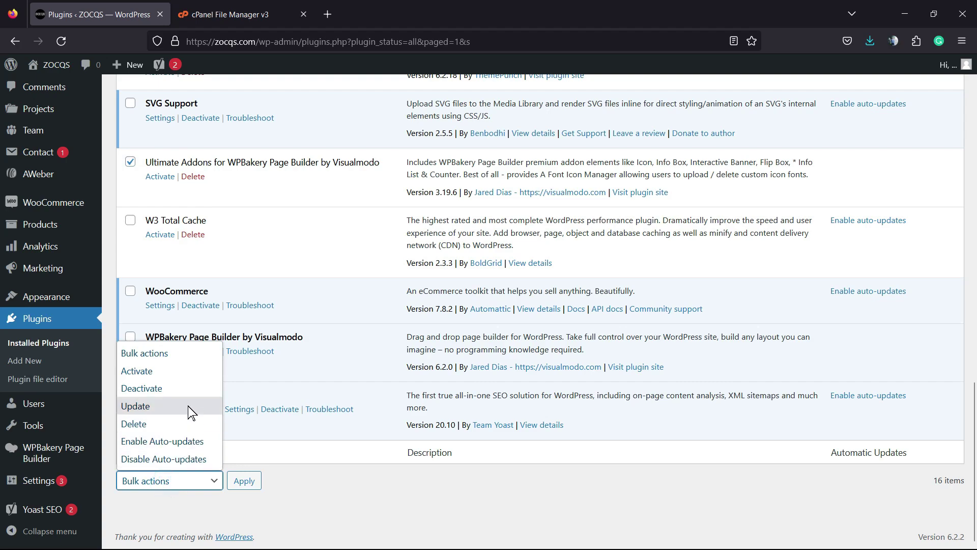
left_click(191, 422)
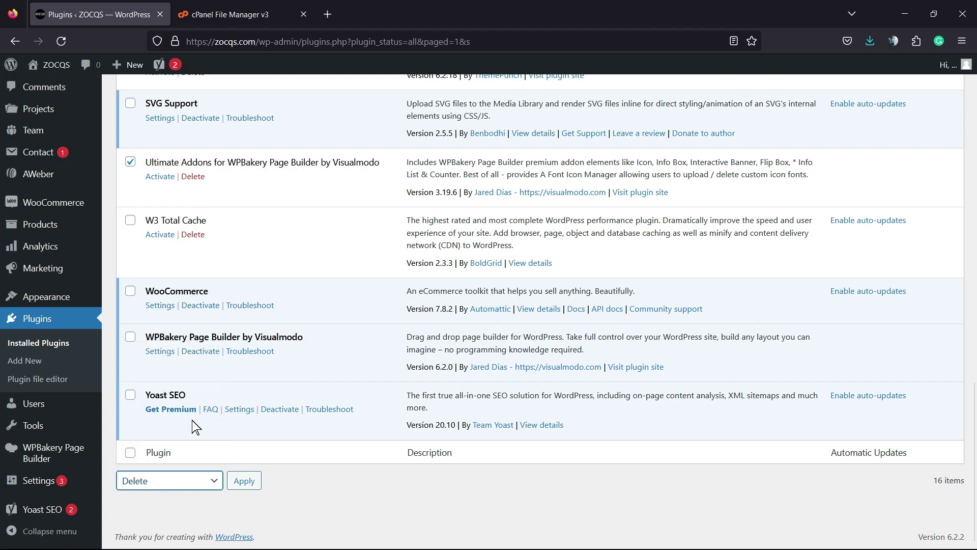
left_click(243, 482)
left_click(545, 323)
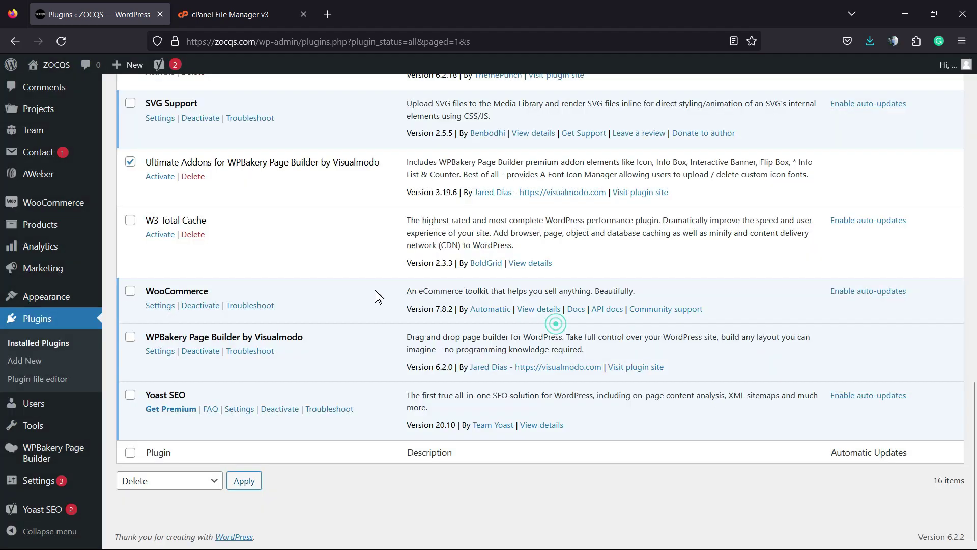
scroll(349, 283, "up", 6)
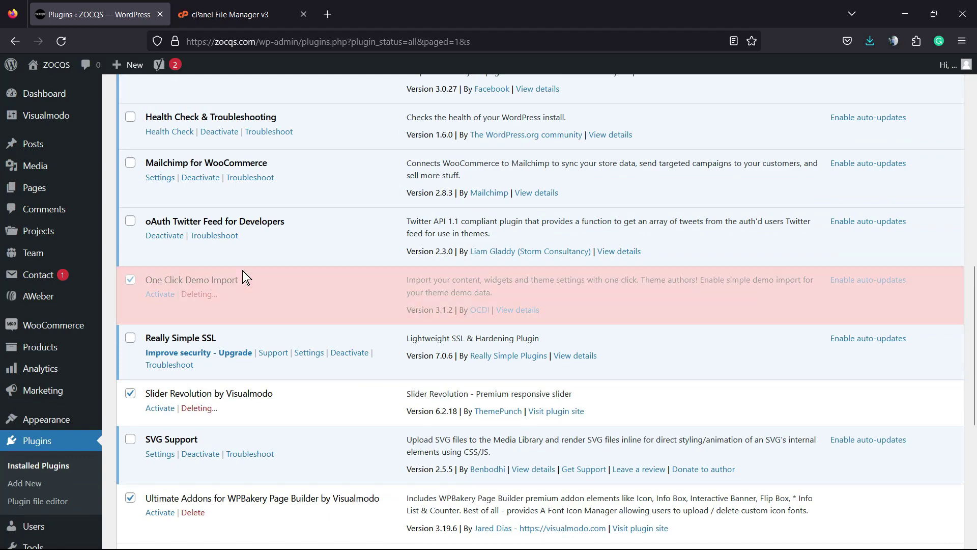
scroll(251, 267, "up", 4)
scroll(253, 275, "up", 5)
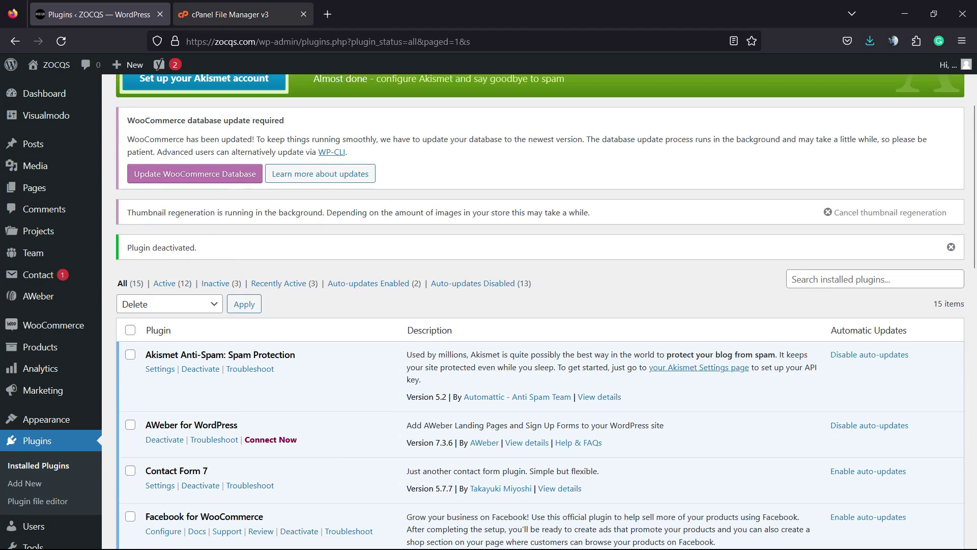
key("ctrl+Tab")
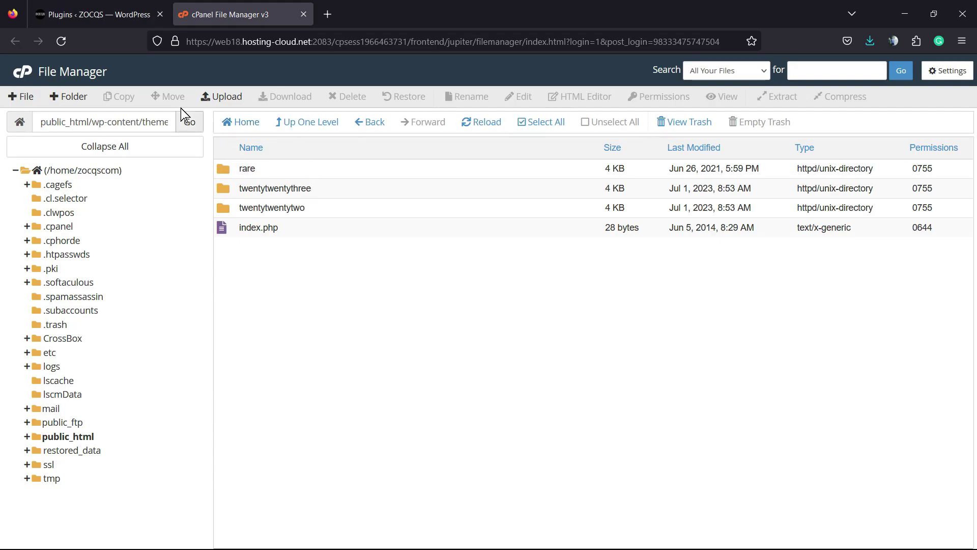
- Cancel the New File dialog and open public_html/wp-content/plugins in cPanel
left_click(19, 97)
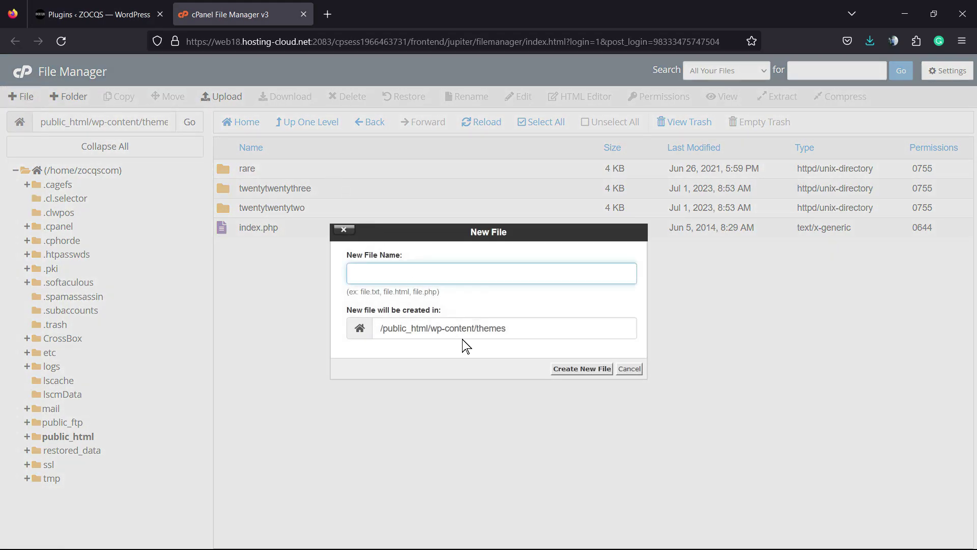
left_click(629, 369)
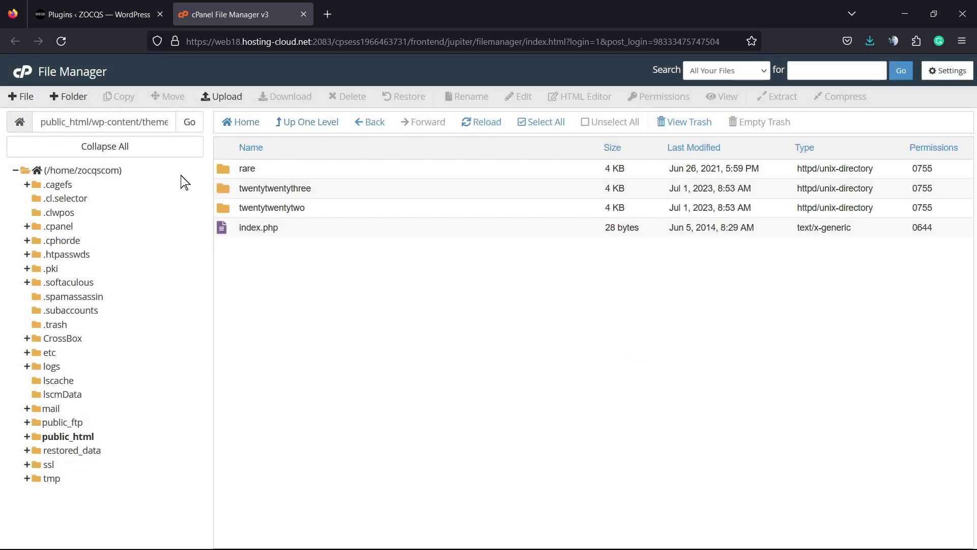
left_click(67, 438)
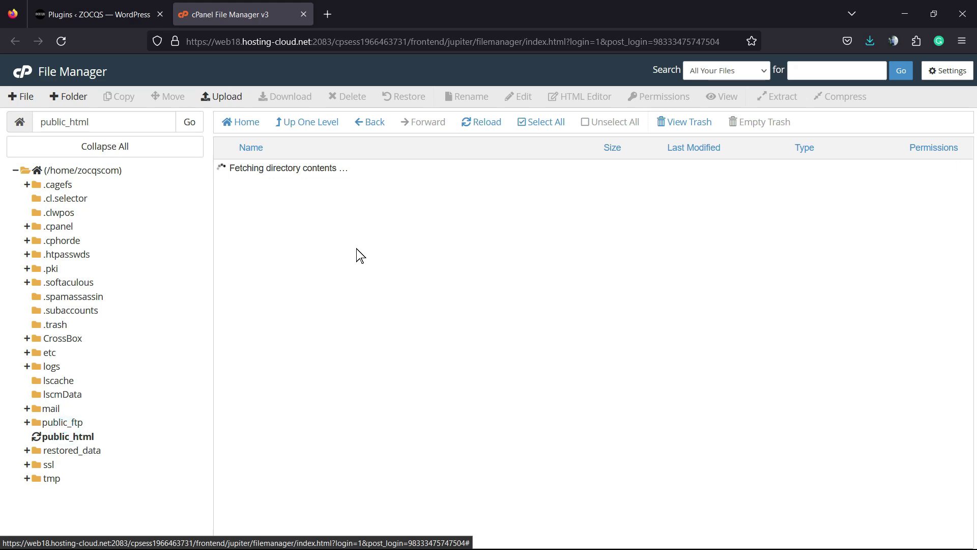
double_click(295, 255)
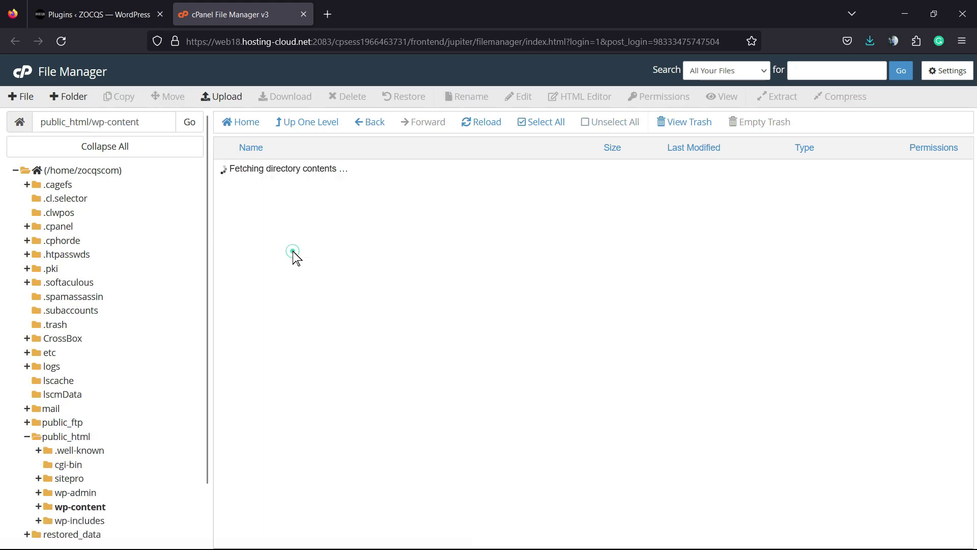
double_click(277, 211)
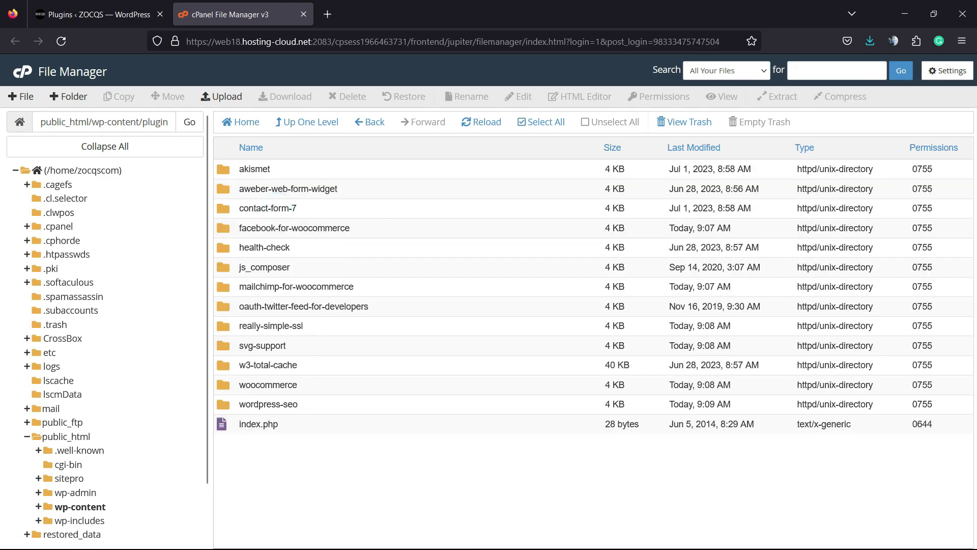
key("ctrl+Page_Up")
- Deactivate and delete the WPBakery Page Builder by Visualmodo plugin
scroll(305, 296, "down", 6)
scroll(299, 305, "down", 6)
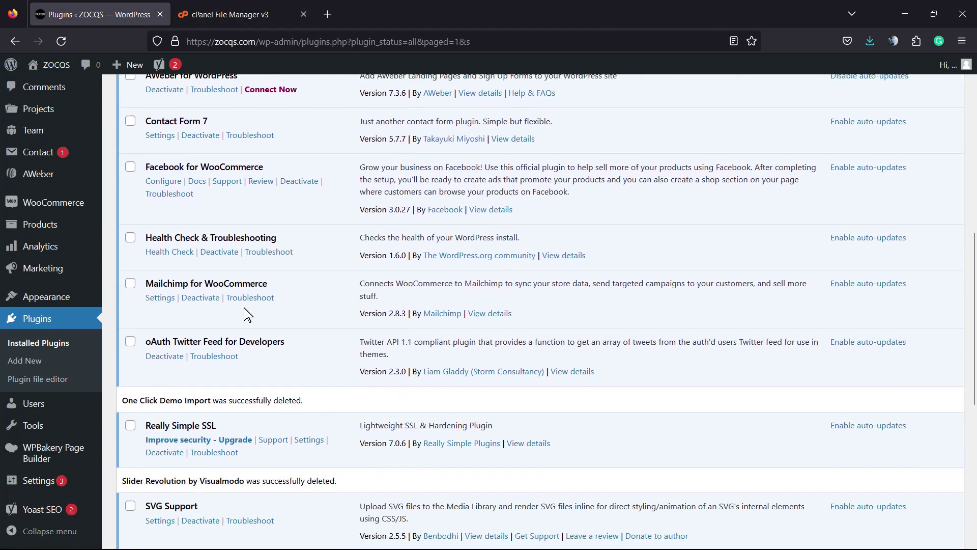
scroll(171, 328, "down", 2)
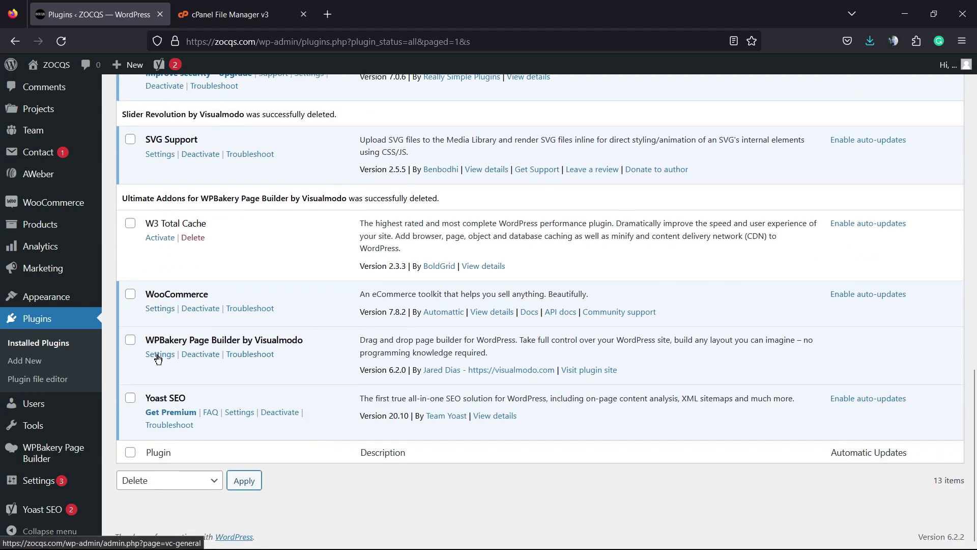
left_click(195, 359)
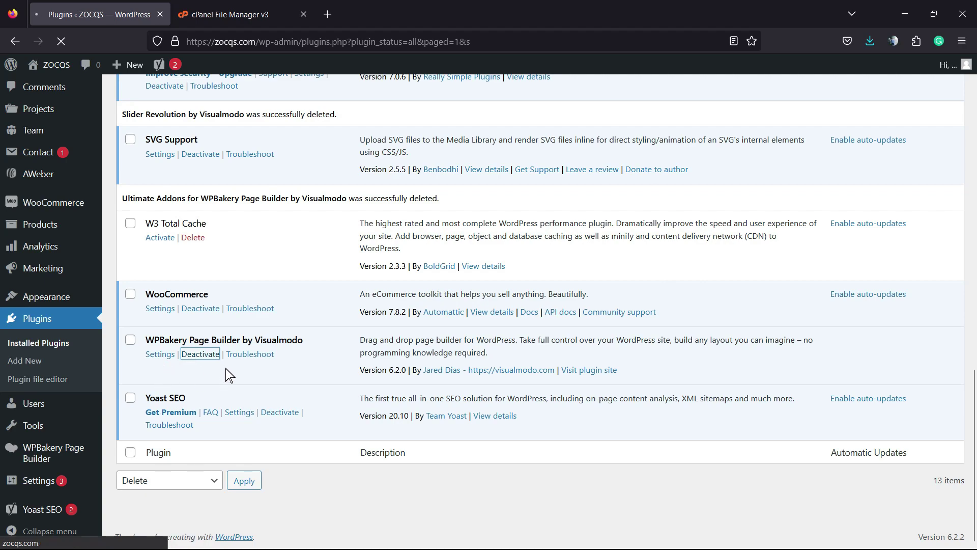
scroll(260, 356, "down", 5)
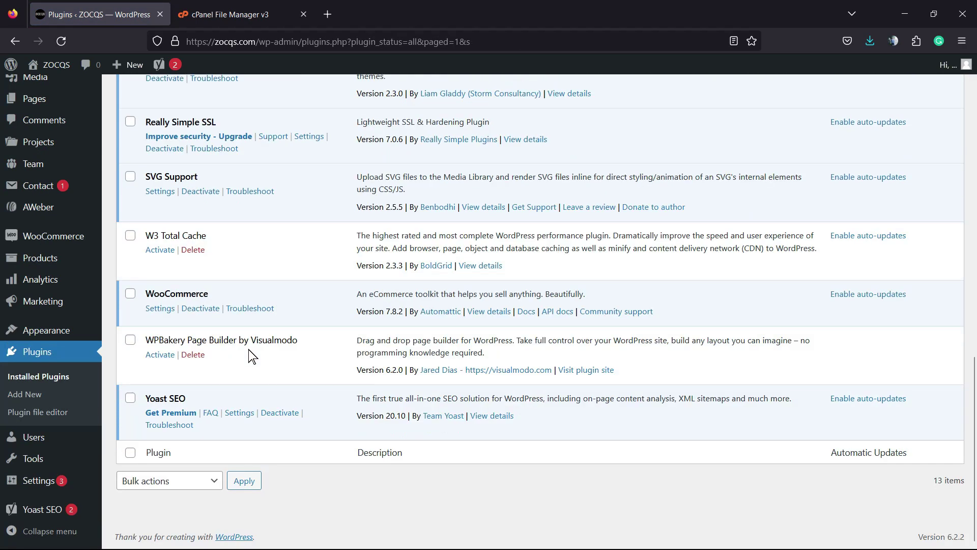
left_click(186, 355)
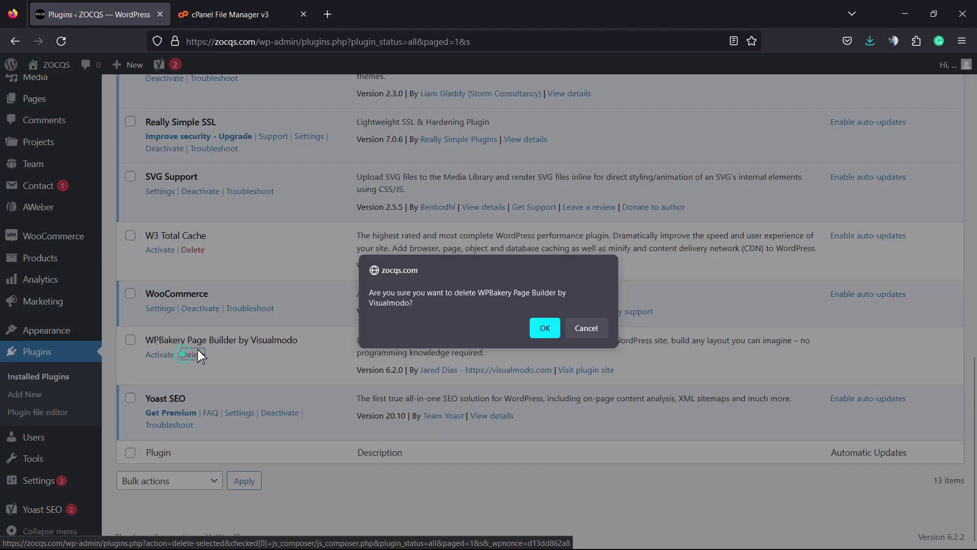
left_click(542, 328)
scroll(360, 318, "up", 4)
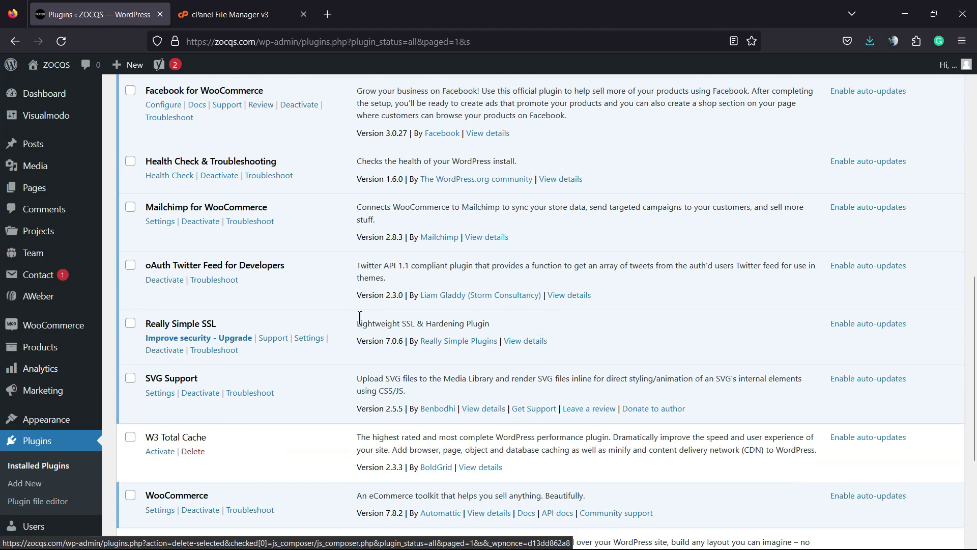
scroll(360, 318, "up", 8)
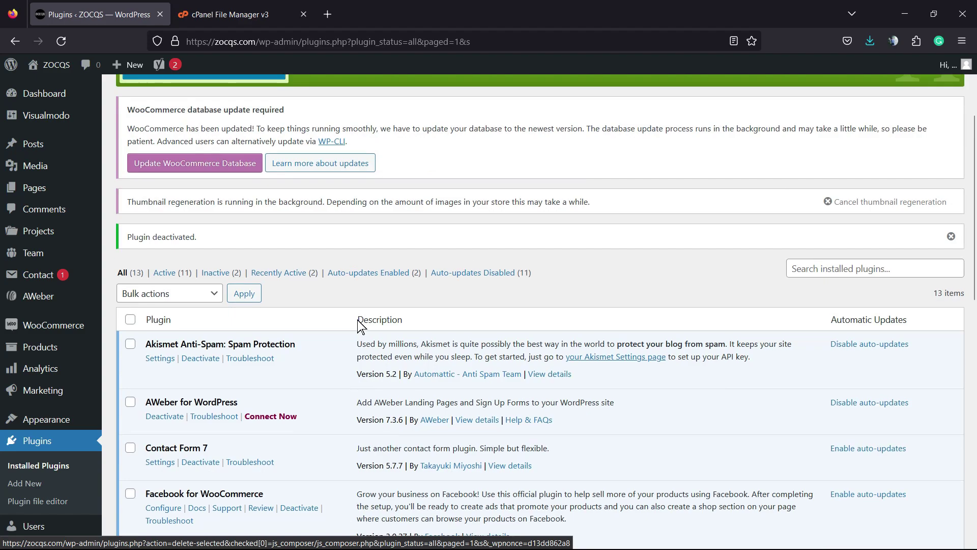
scroll(395, 299, "up", 3)
scroll(385, 288, "down", 13)
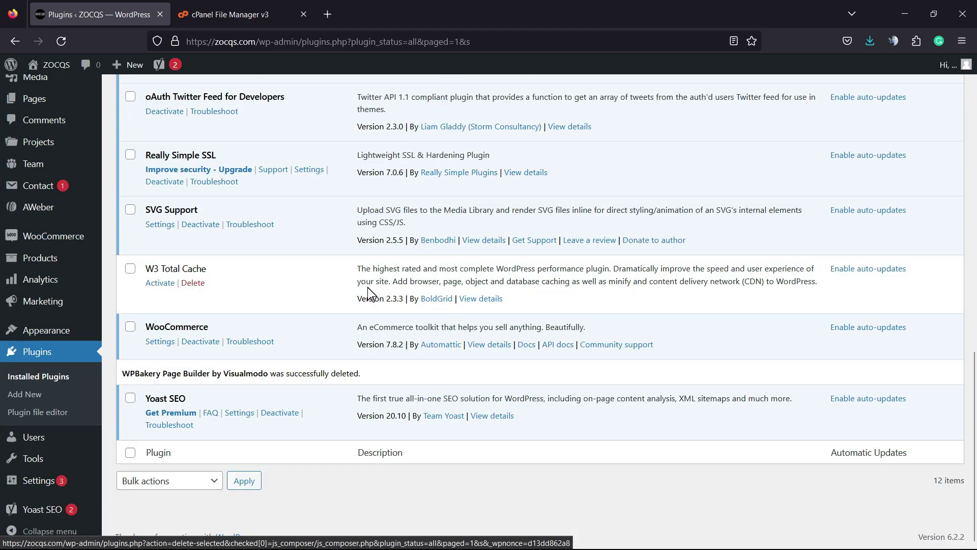
scroll(365, 286, "up", 10)
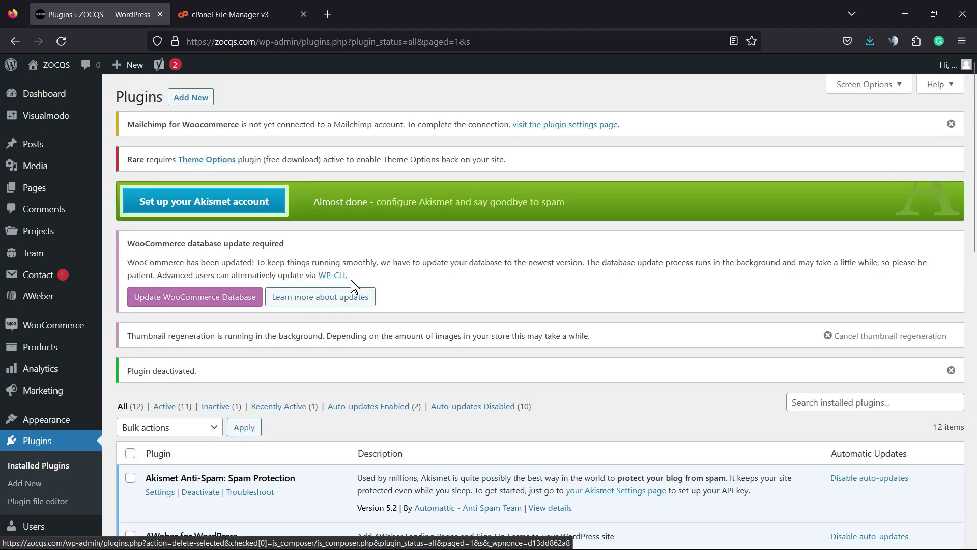
- Start the WooCommerce database update and highlight its in-progress notice on Settings
left_click(173, 300)
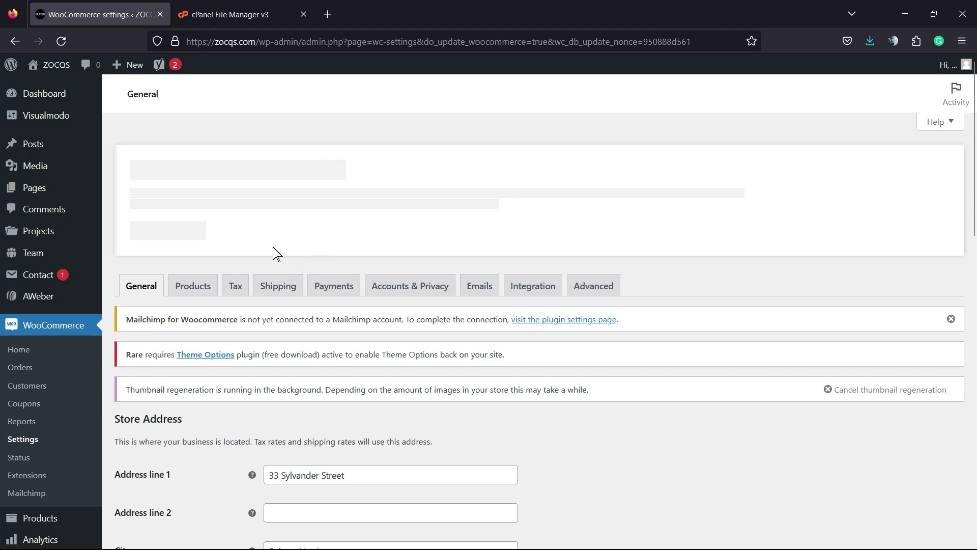
scroll(265, 224, "down", 4)
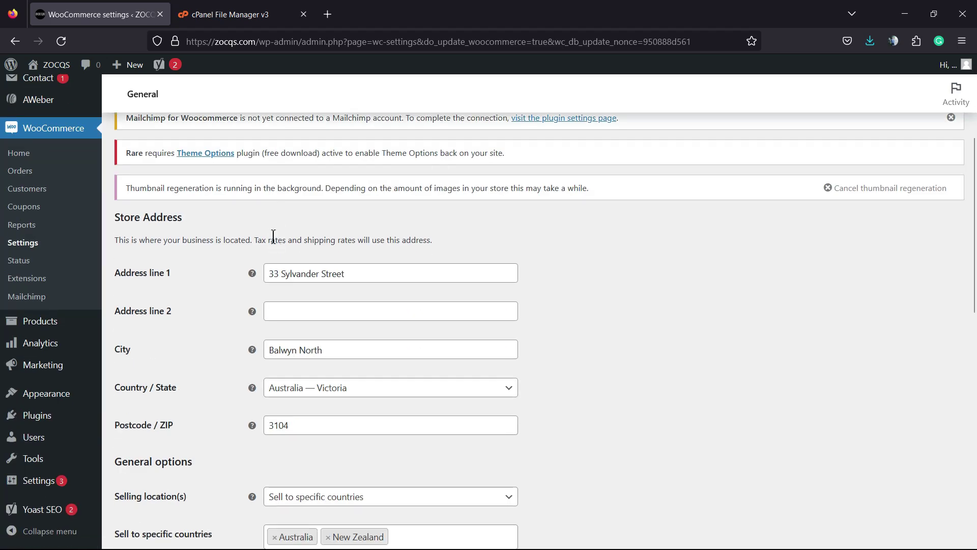
scroll(273, 236, "up", 4)
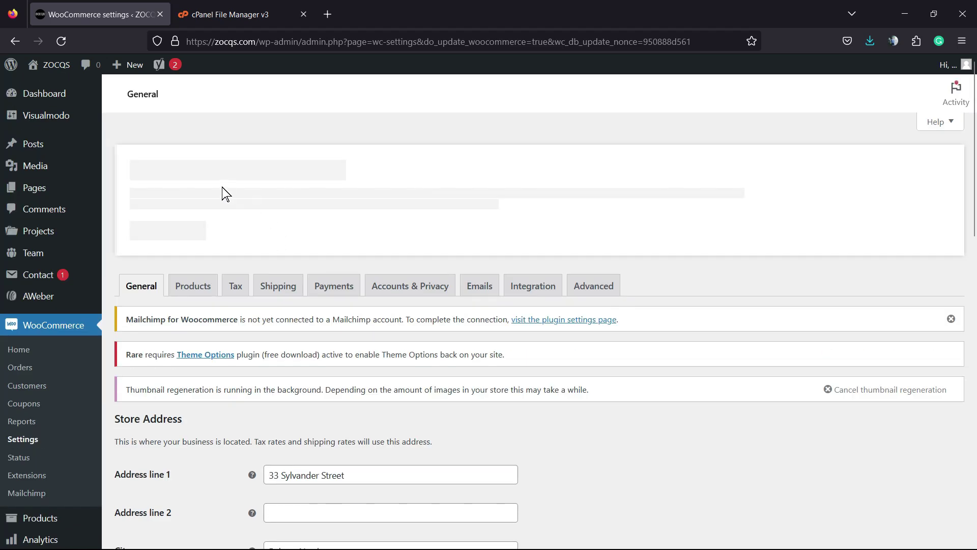
scroll(171, 223, "down", 10)
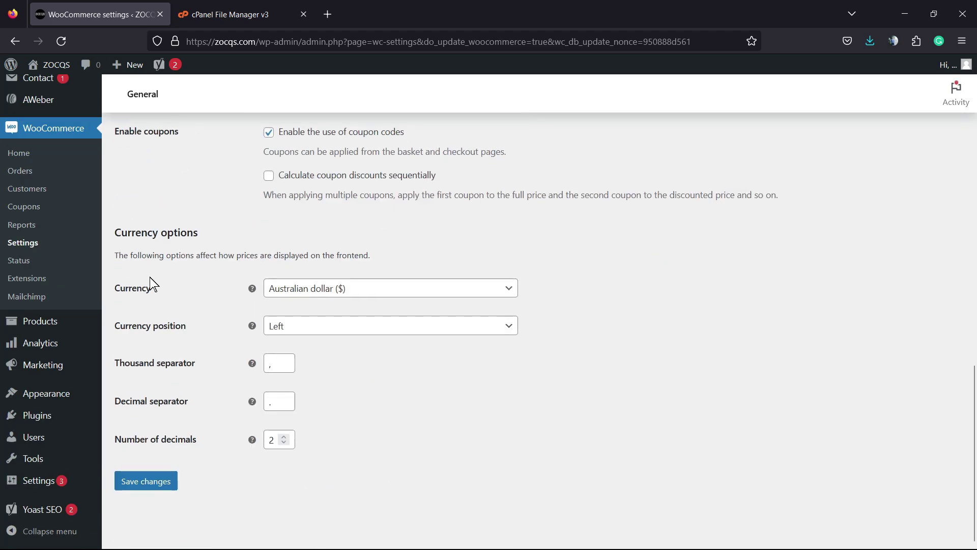
scroll(152, 277, "up", 12)
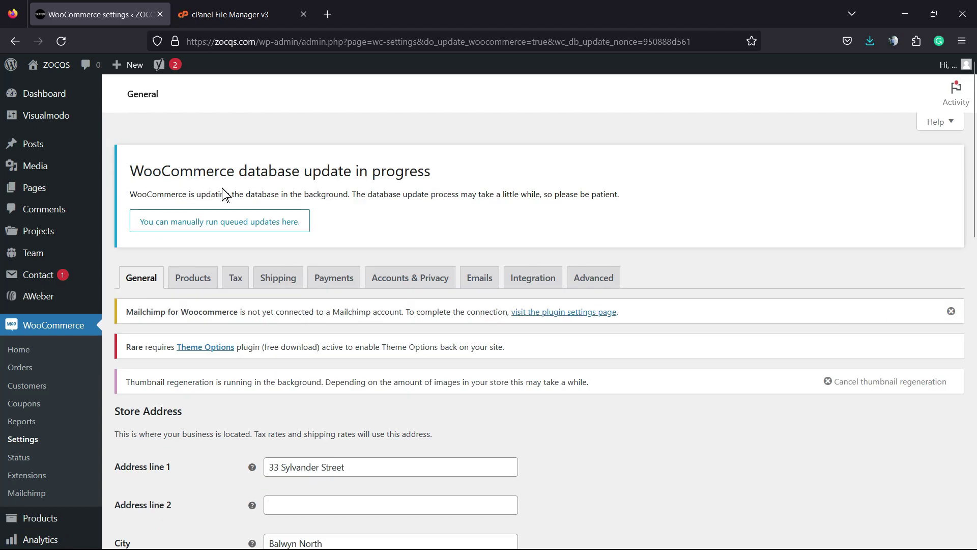
double_click(181, 198)
left_click(181, 197)
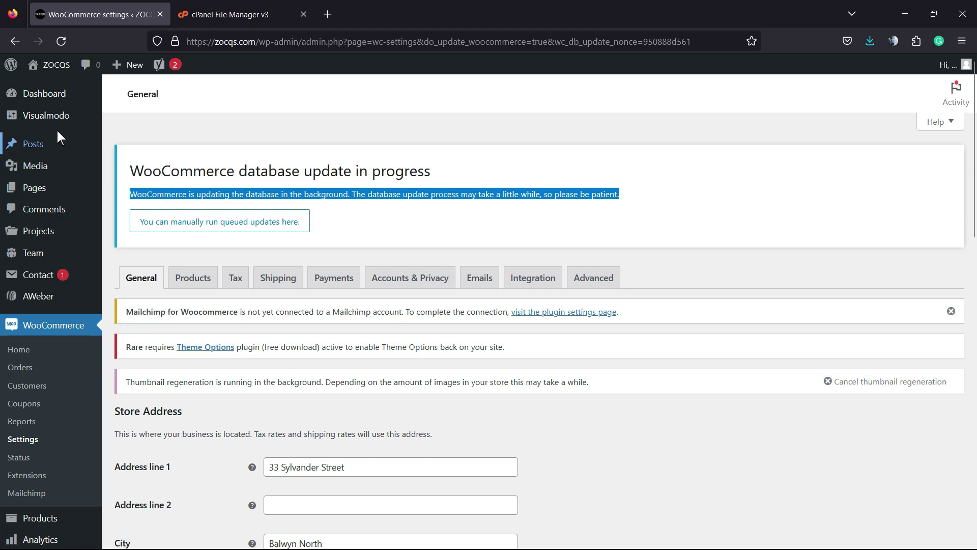
mouse_move(58, 121)
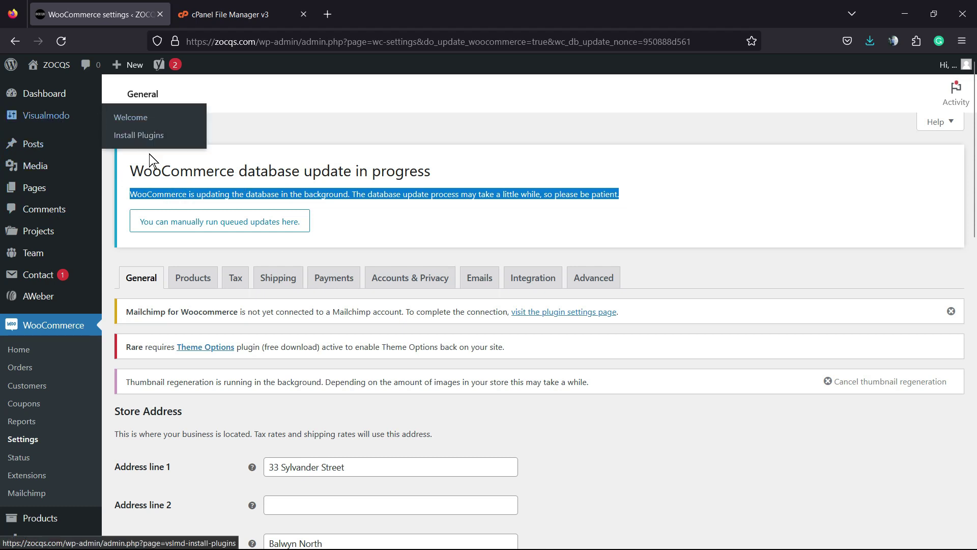
- Bulk-install all six required plugins from Visualmodo > Install Plugins
left_click(151, 138)
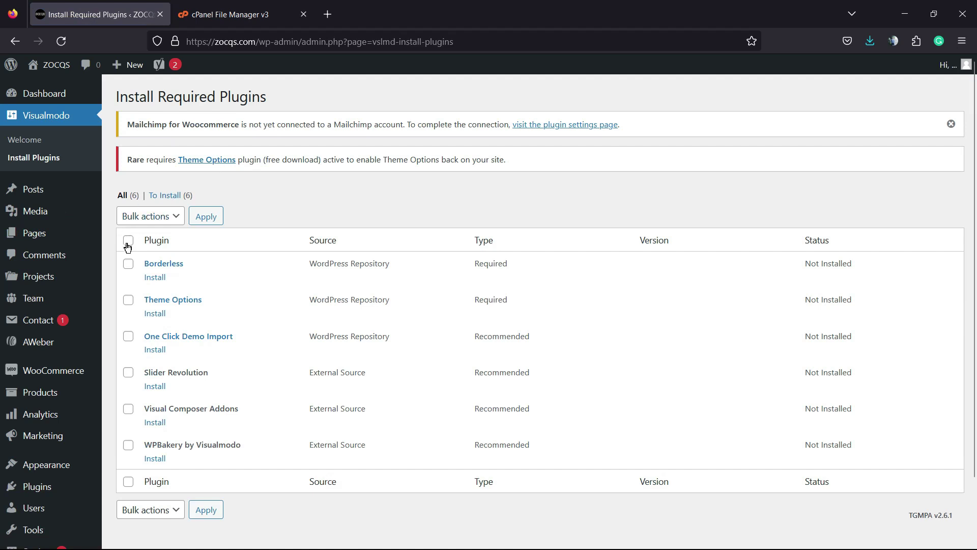
left_click(128, 240)
left_click(144, 214)
left_click(152, 253)
left_click(206, 216)
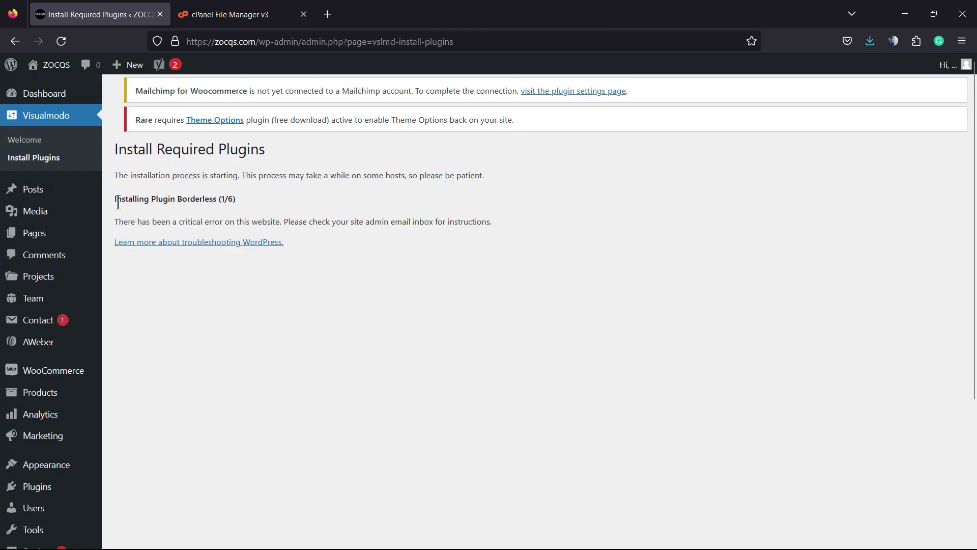
- Reload the installer after the critical error and install Theme Options
triple_click(224, 224)
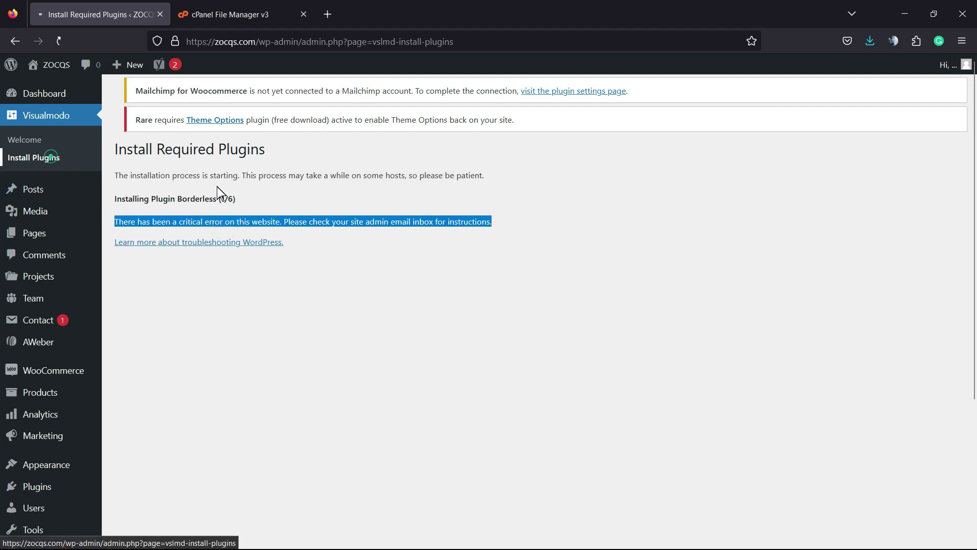
left_click(51, 157)
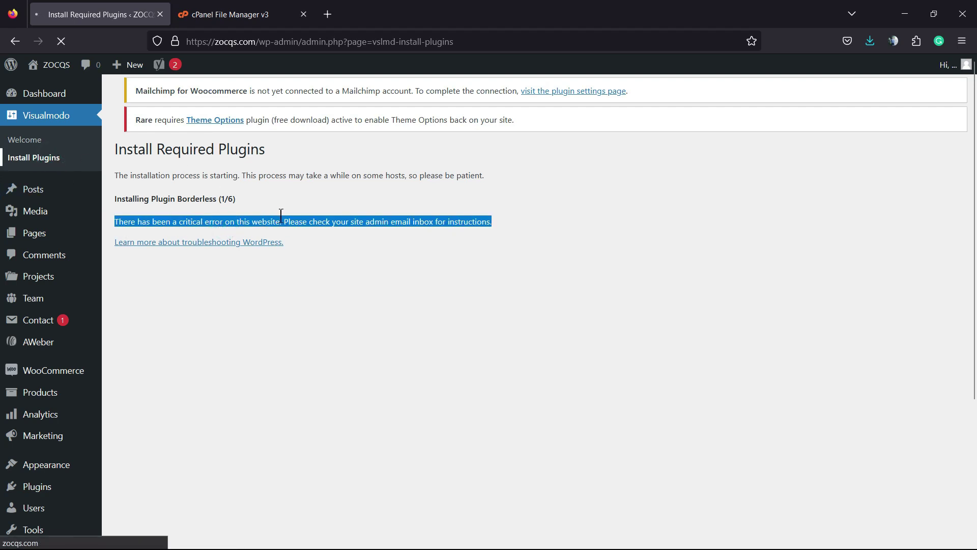
scroll(212, 269, "down", 2)
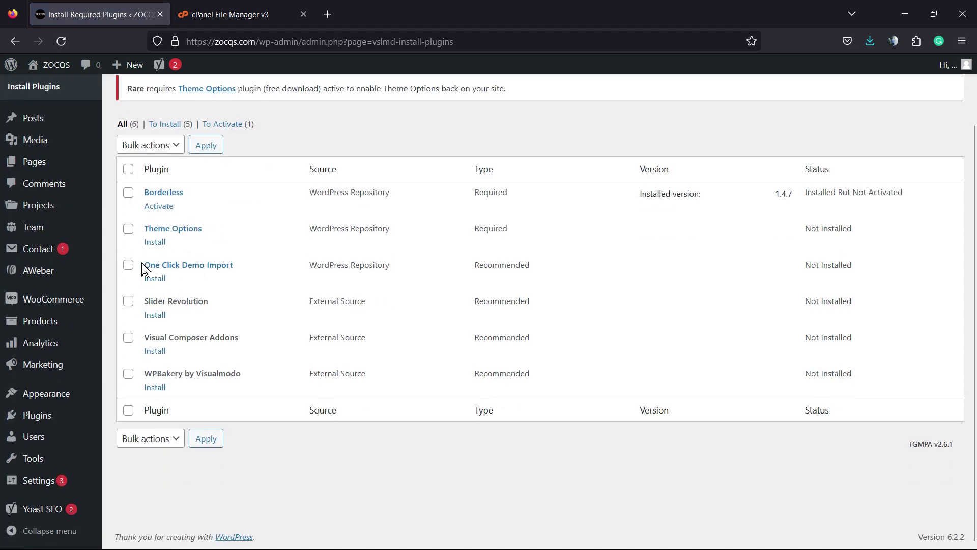
left_click(155, 242)
scroll(268, 240, "up", 2)
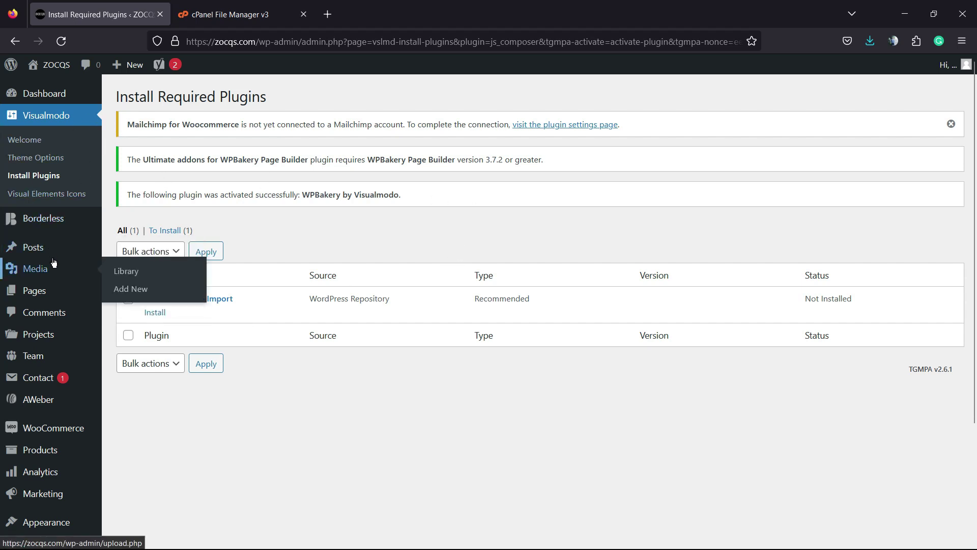
left_click(51, 299)
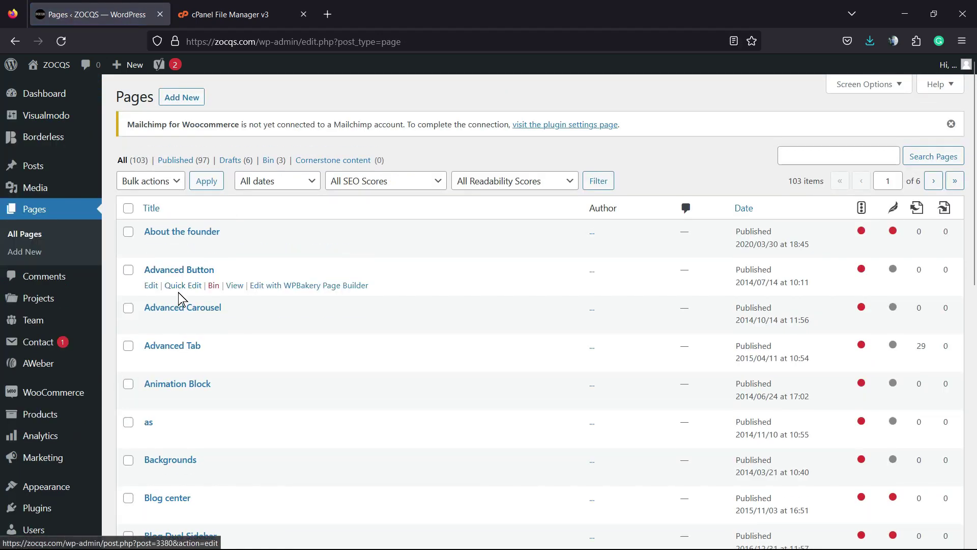
- Open the Advanced Button page and scroll its WPBakery content to verify it loads
left_click(178, 269)
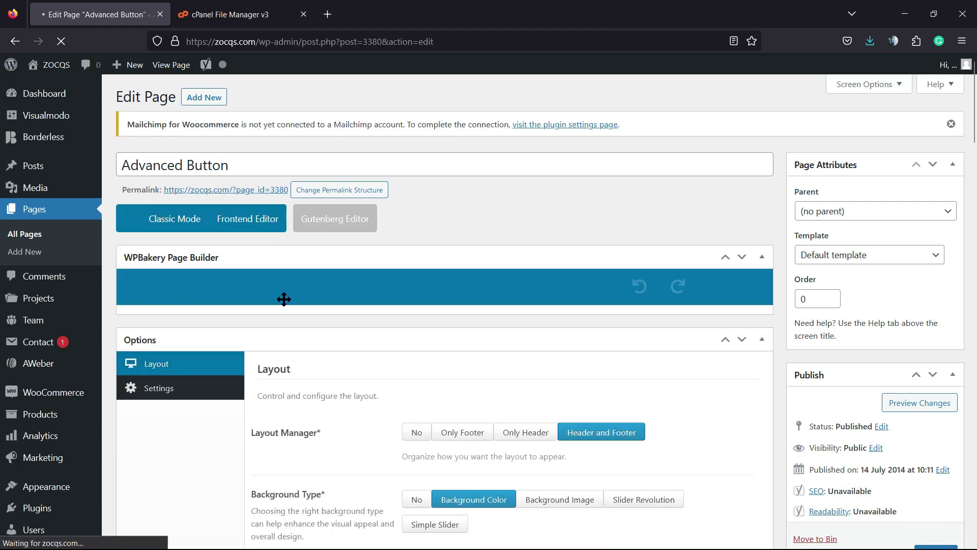
scroll(379, 311, "down", 3)
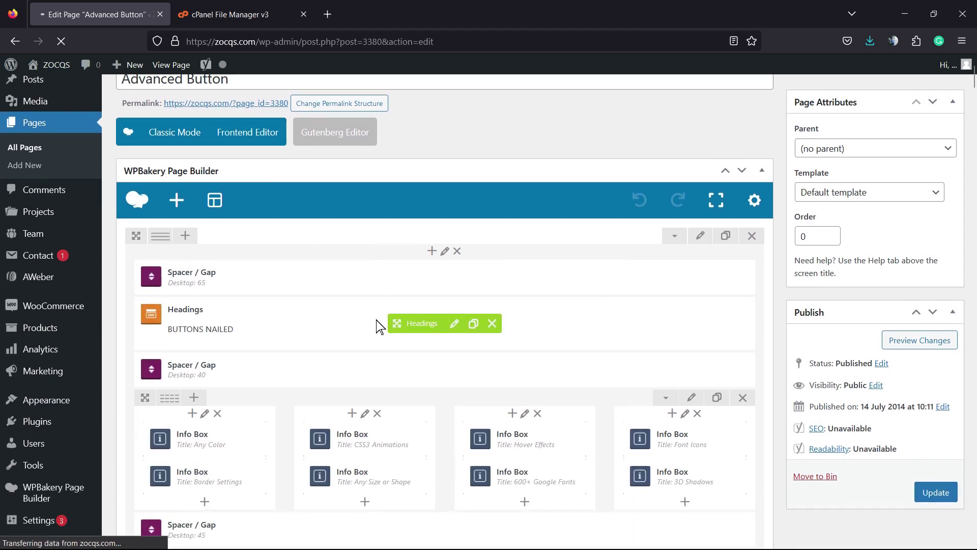
scroll(377, 321, "down", 5)
scroll(443, 278, "down", 10)
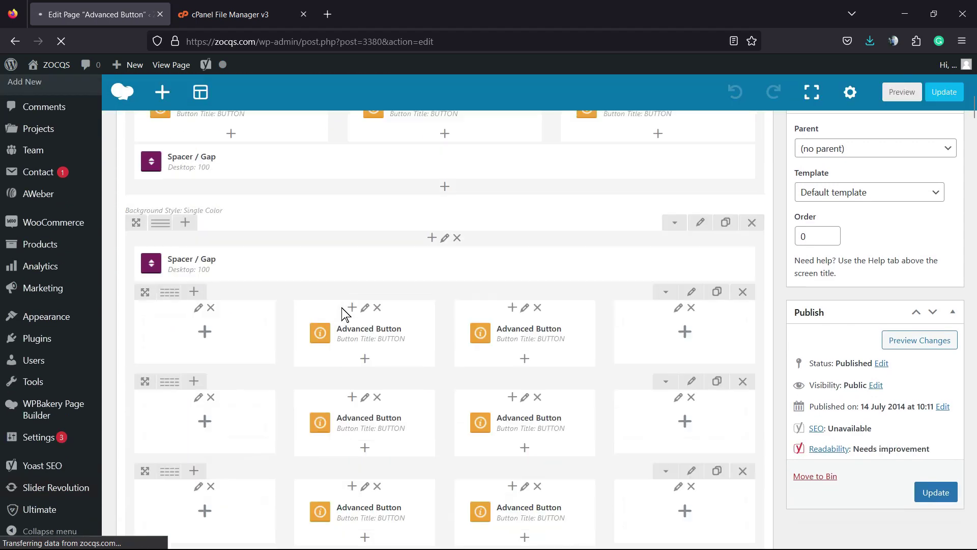
scroll(480, 345, "down", 15)
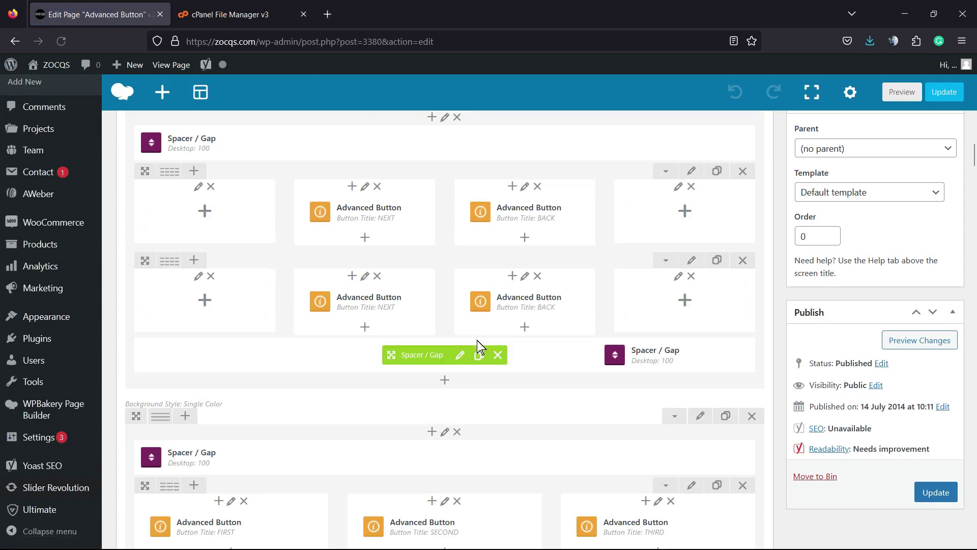
scroll(360, 327, "down", 5)
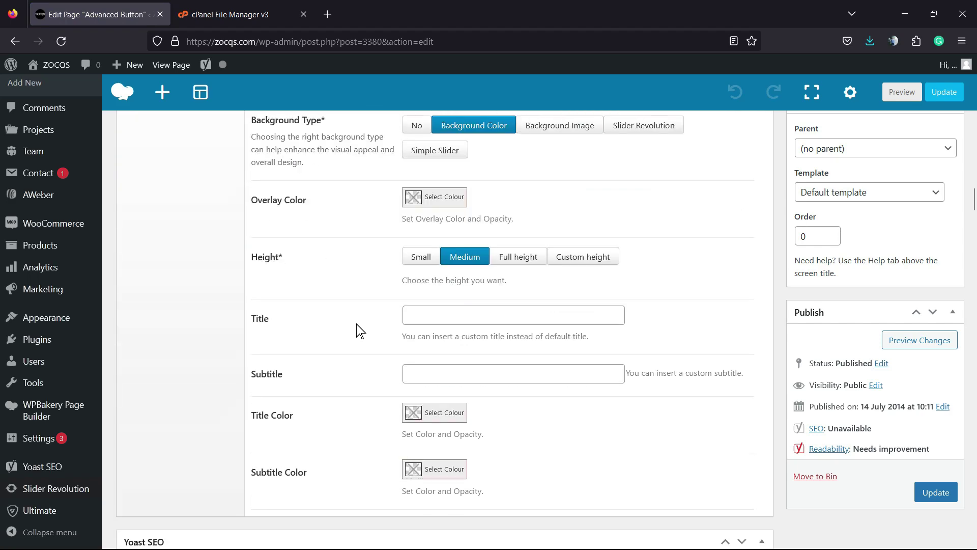
scroll(356, 332, "up", 15)
scroll(325, 327, "up", 15)
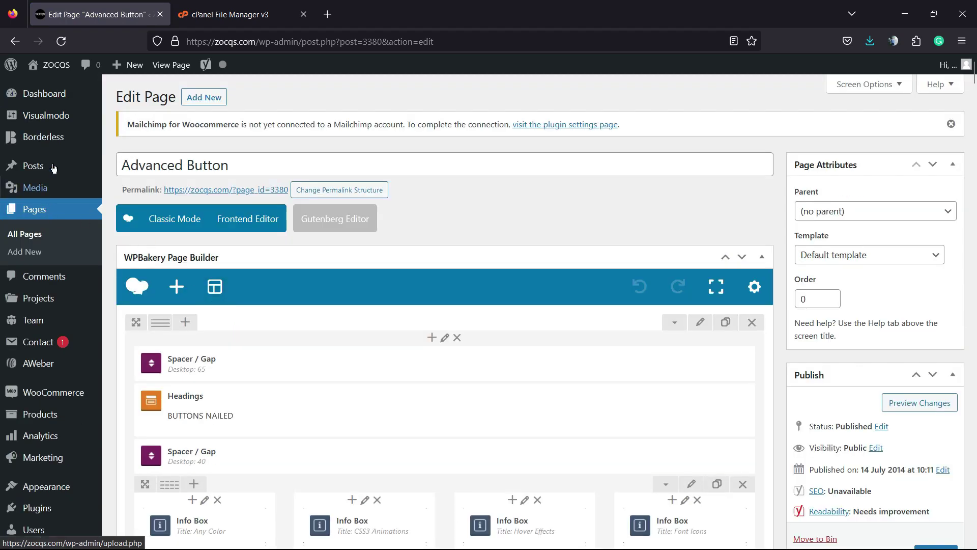
left_click(55, 159)
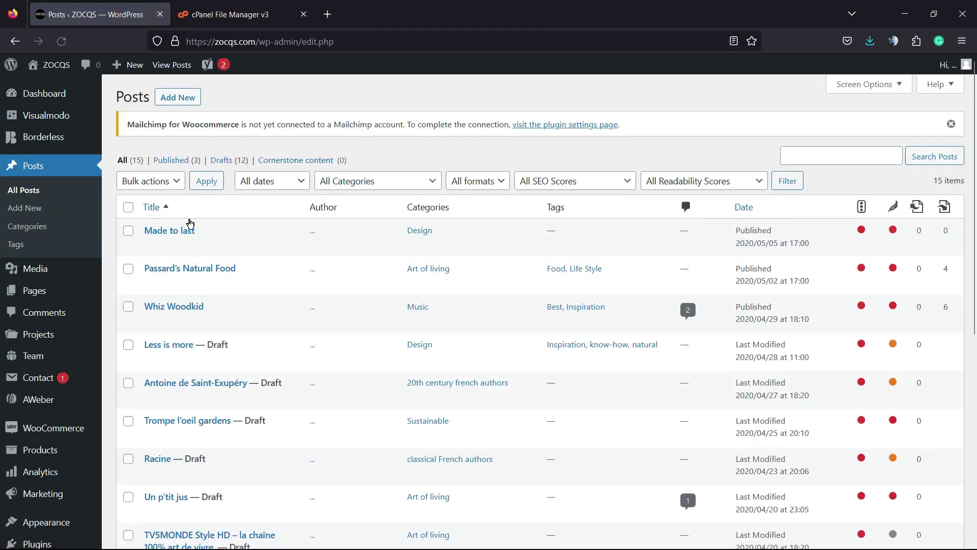
left_click(172, 232)
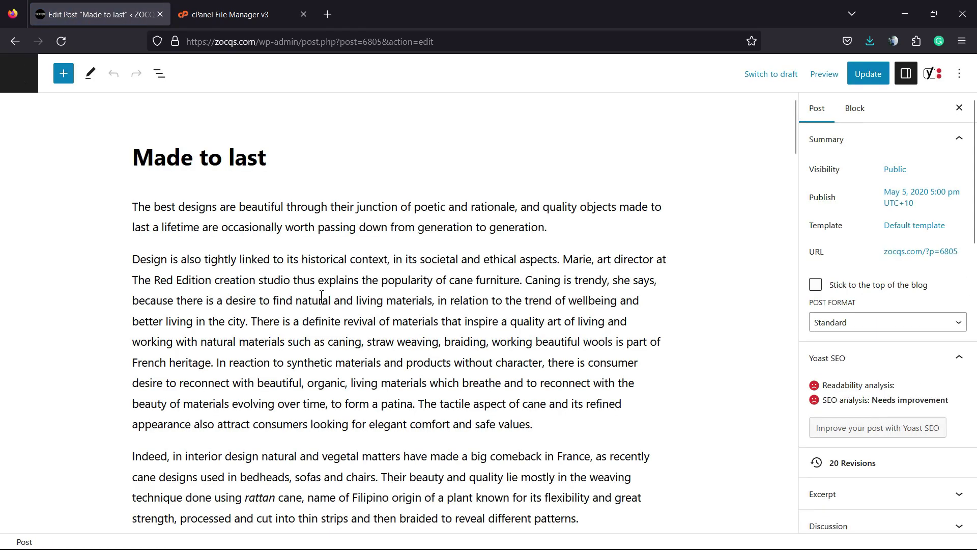
scroll(326, 298, "down", 20)
scroll(322, 298, "up", 20)
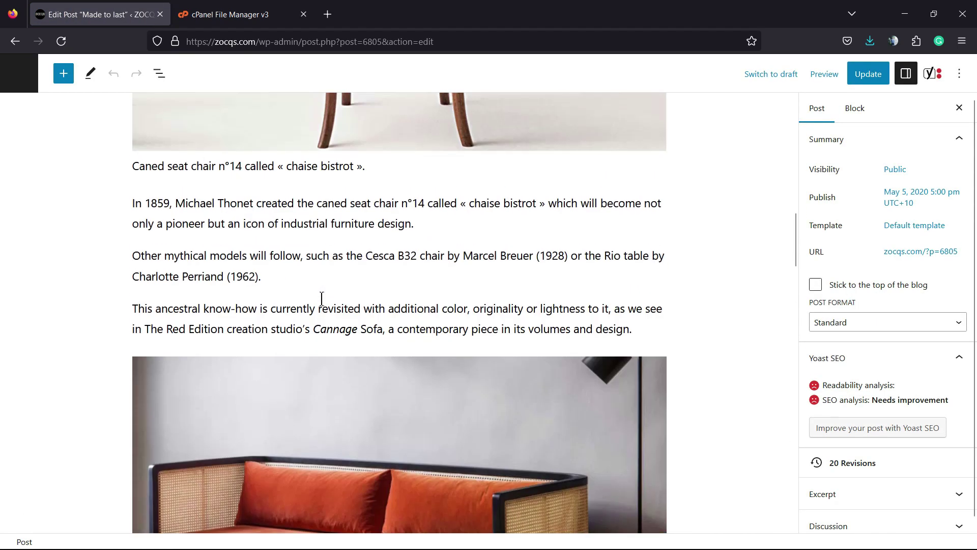
left_click(278, 260)
left_click_drag(391, 206, 398, 207)
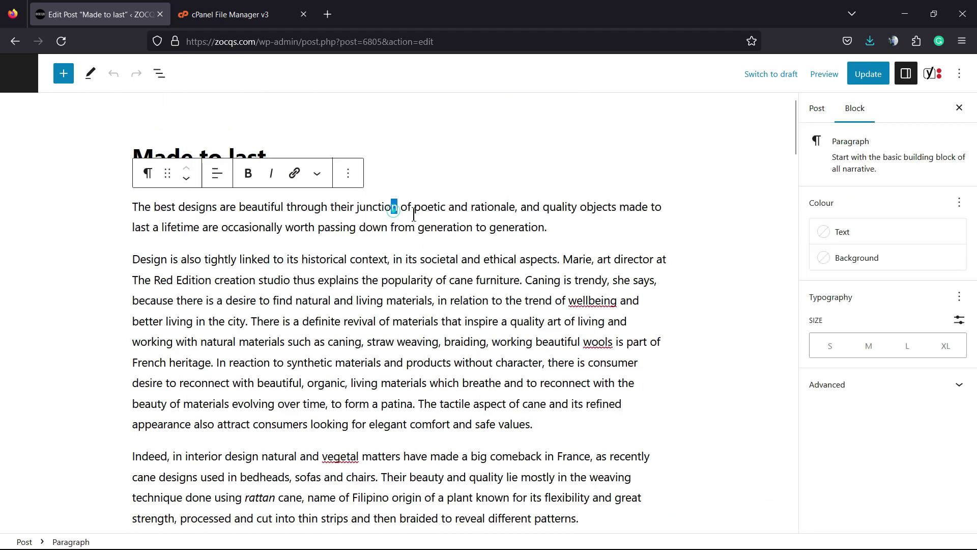
left_click(24, 91)
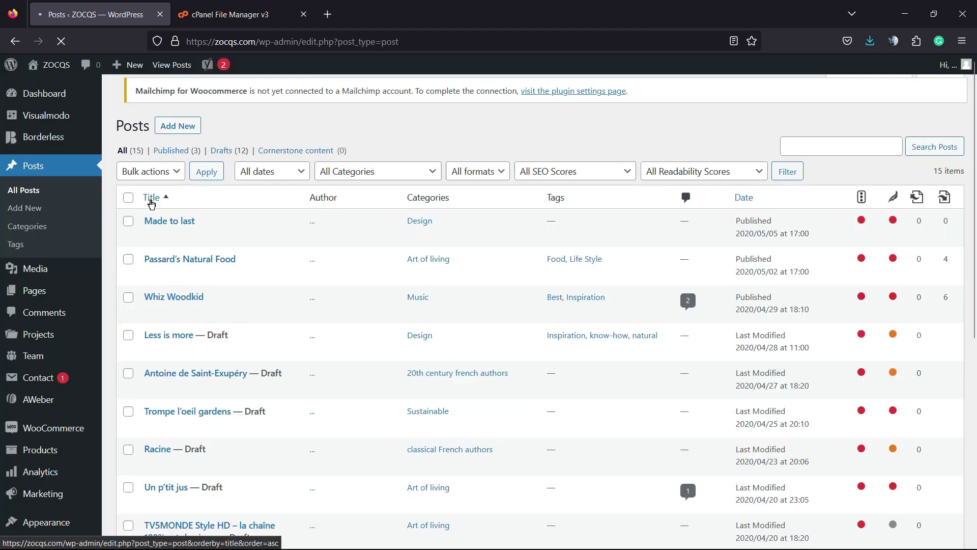
- Go to Tools > Site Health and review its 7 recommended improvements
scroll(84, 283, "down", 6)
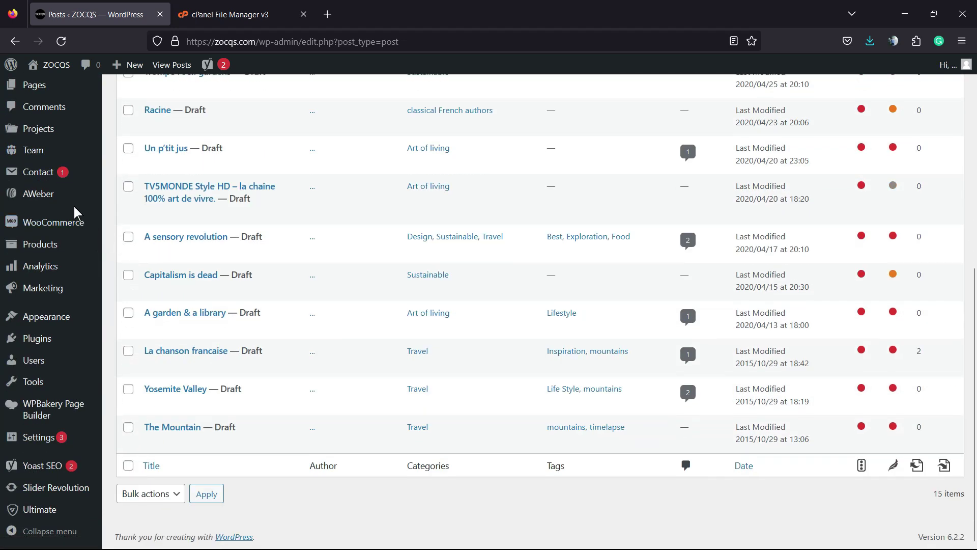
mouse_move(204, 246)
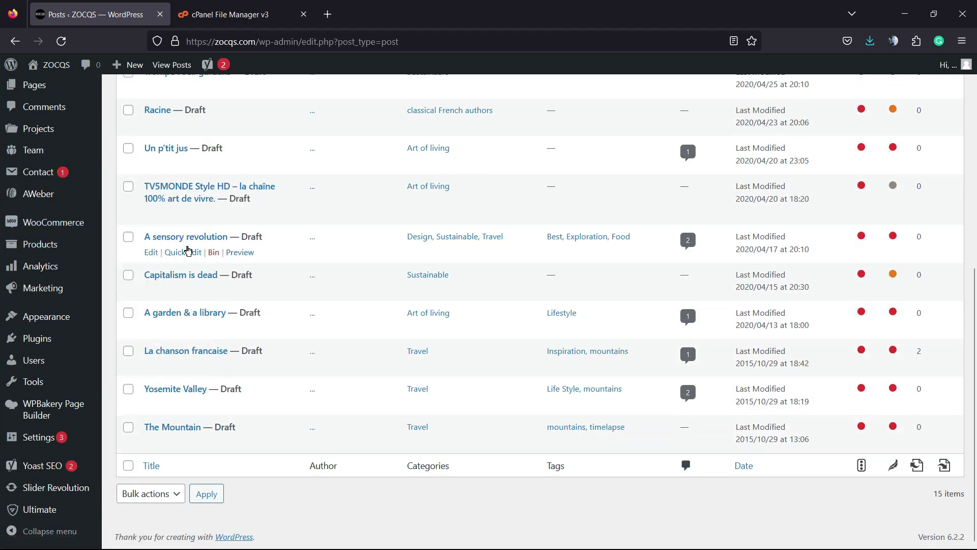
mouse_move(77, 360)
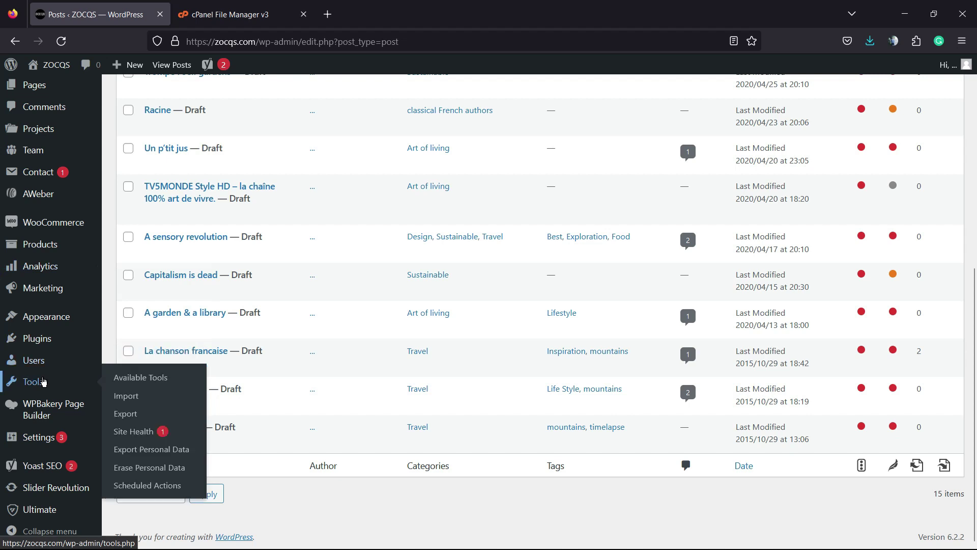
mouse_move(51, 326)
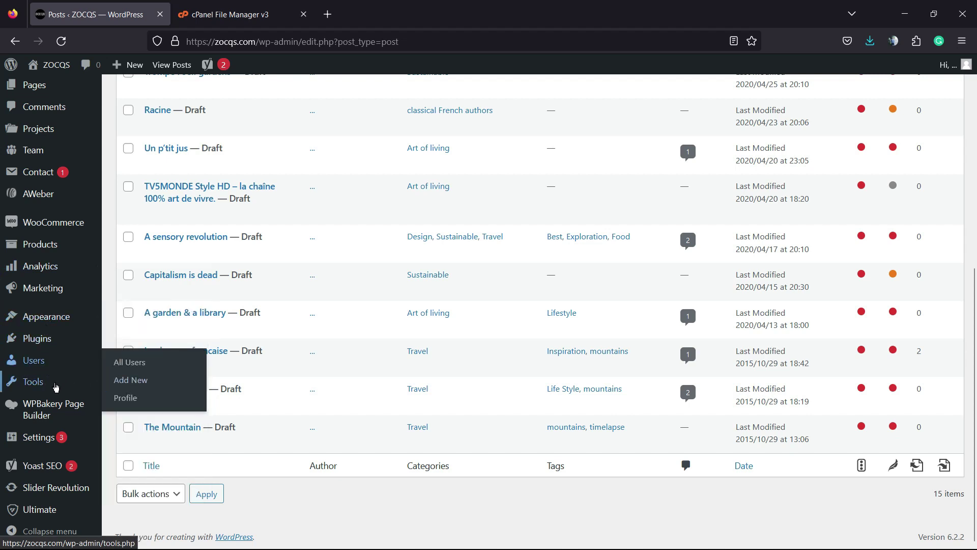
mouse_move(76, 381)
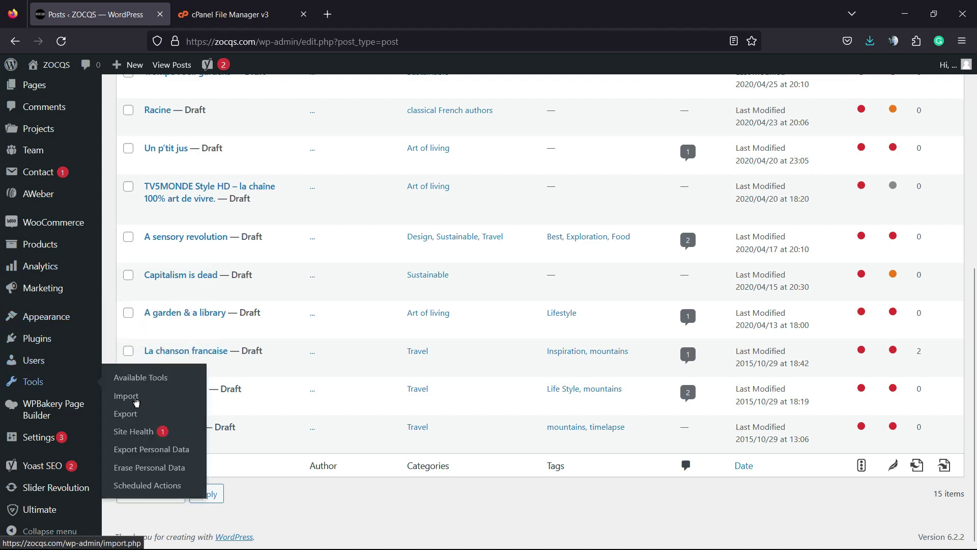
left_click(139, 429)
scroll(331, 305, "down", 5)
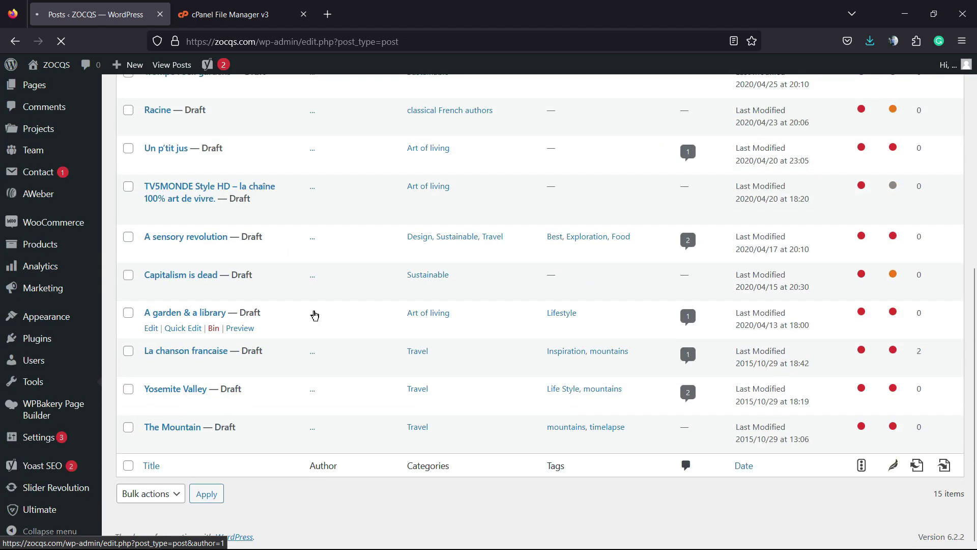
scroll(161, 257, "up", 1)
scroll(161, 257, "up", 6)
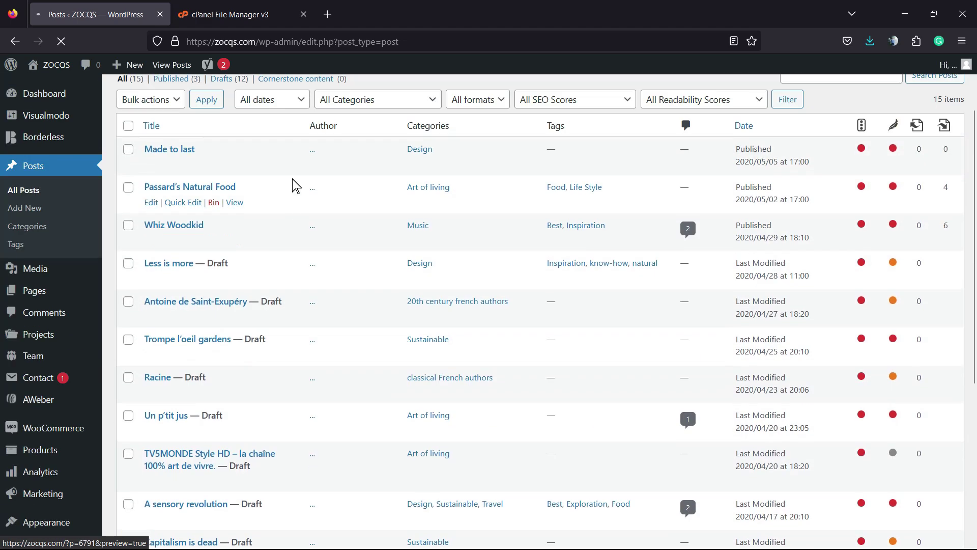